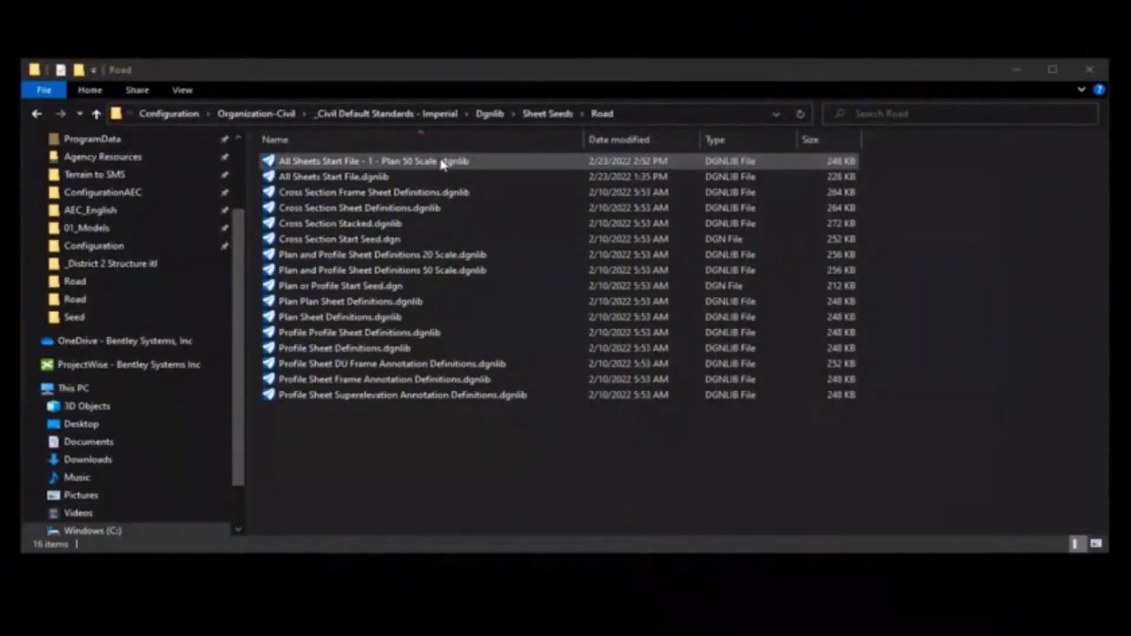
Step: Duplicate the file "All Sheets Start File - 1 - Plan 50 Scale .dgnlib" within the Road folder
click(444, 163)
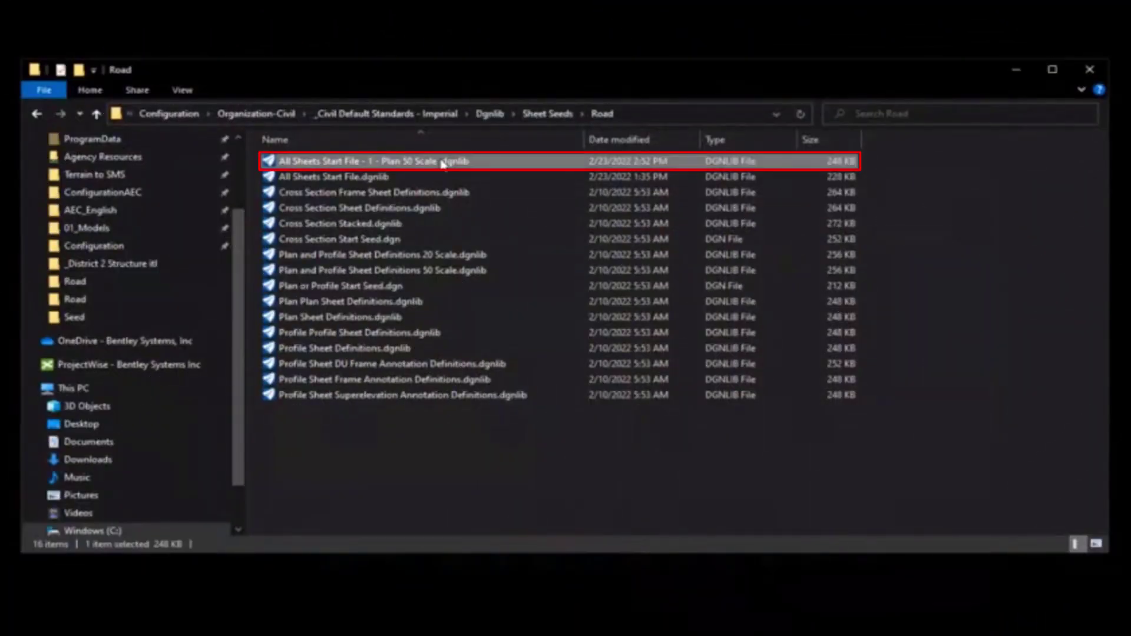
right_click(477, 163)
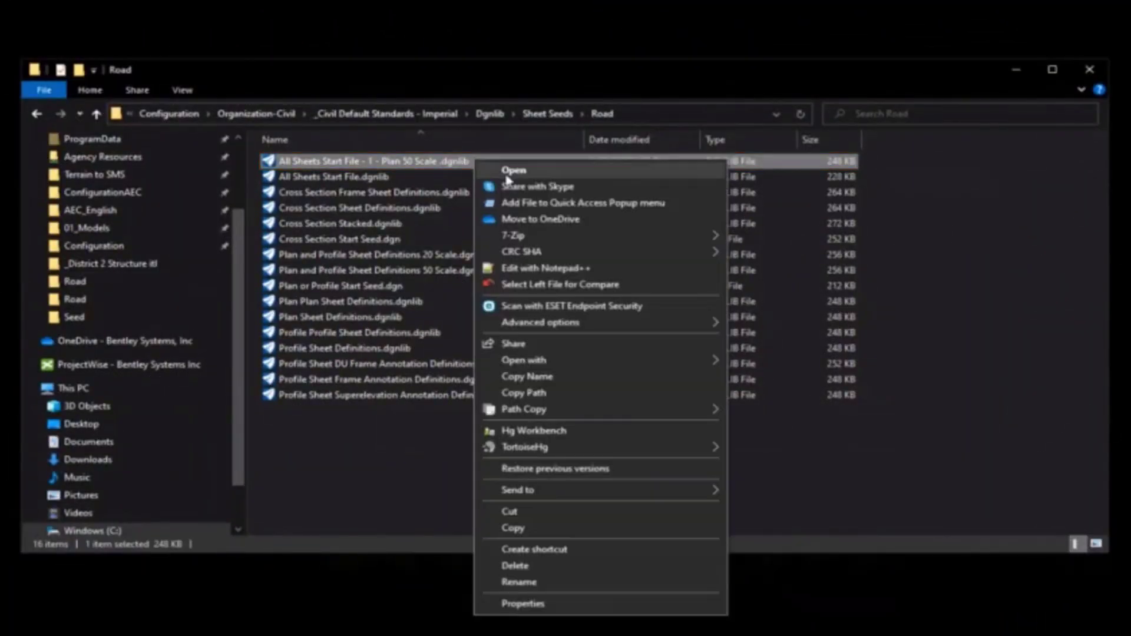
click(513, 528)
click(475, 463)
right_click(475, 466)
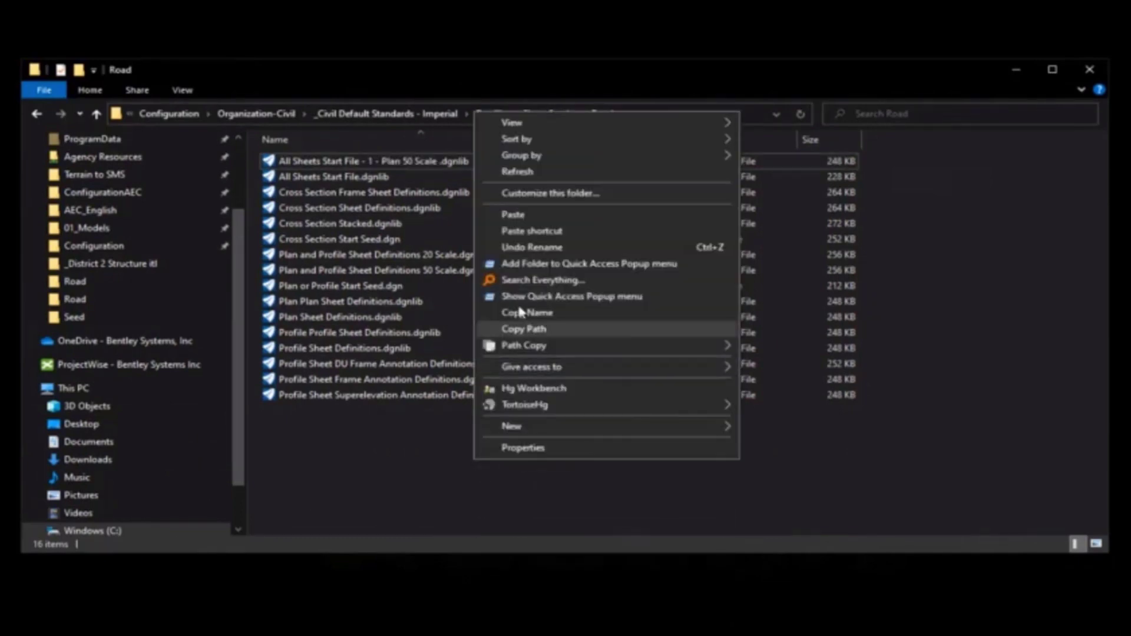
click(521, 214)
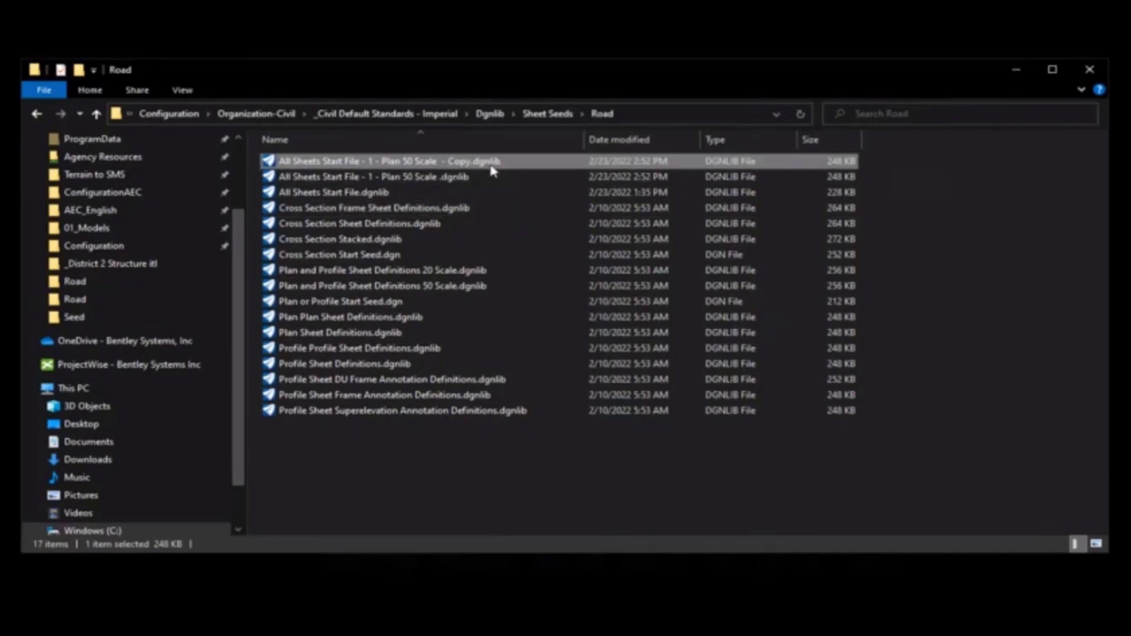
Step: Rename the copied file as "All Sheets Start File - 2 - Profile 50H 5V Scale.dgnlib"
right_click(493, 162)
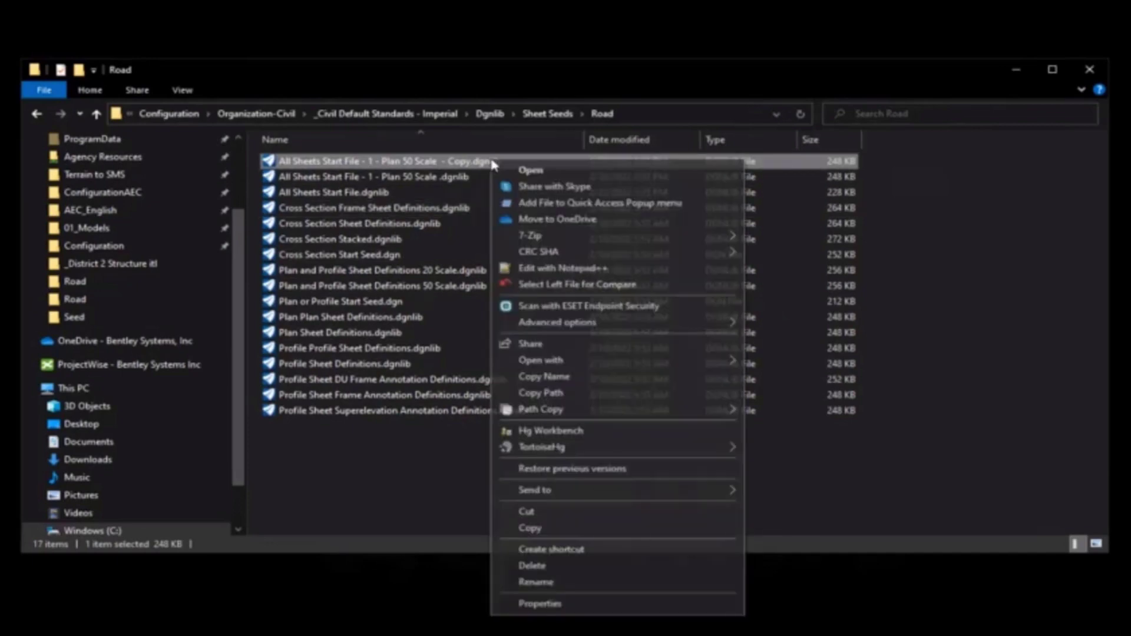
click(571, 585)
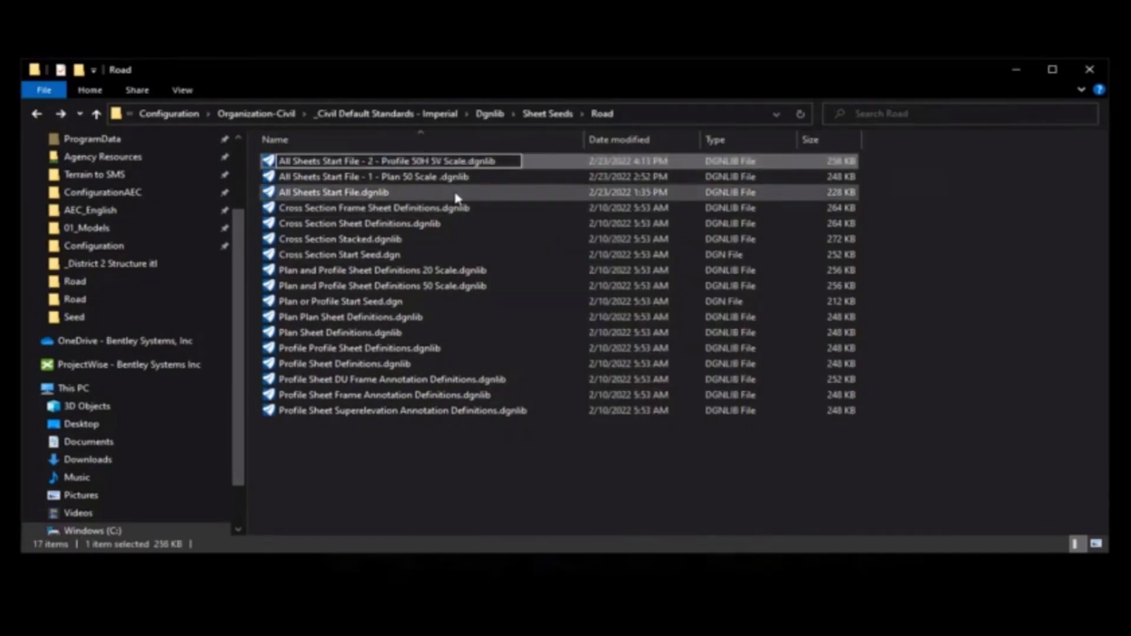
key(Return)
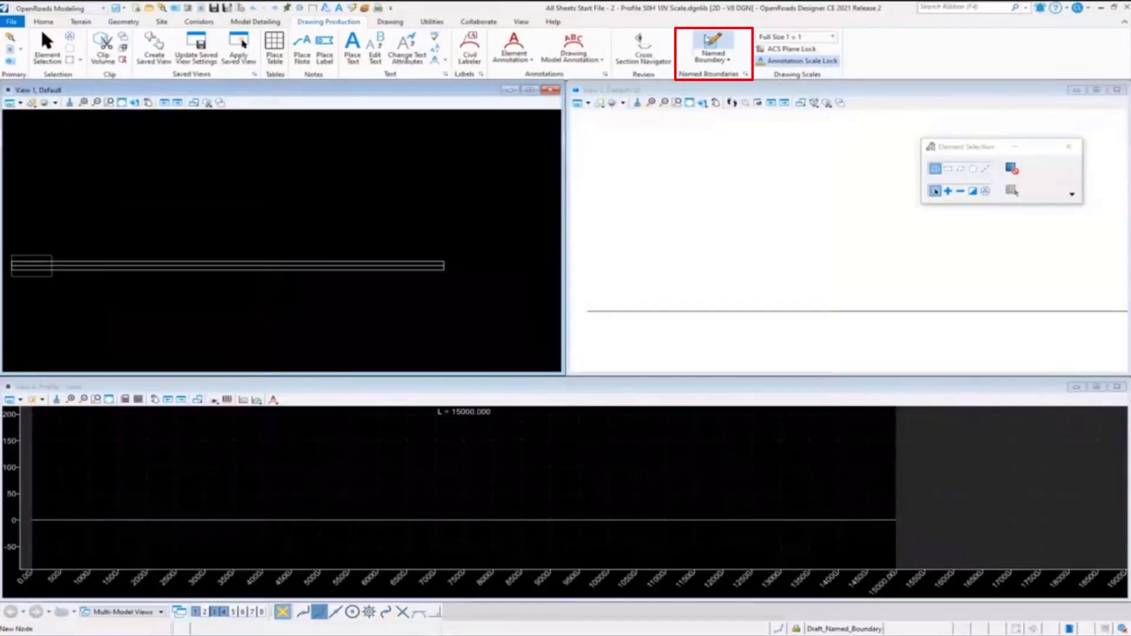
Step: Start placing a civil profile named boundary and load its settings from the ANSI D_PROFILE drawing seed
click(713, 44)
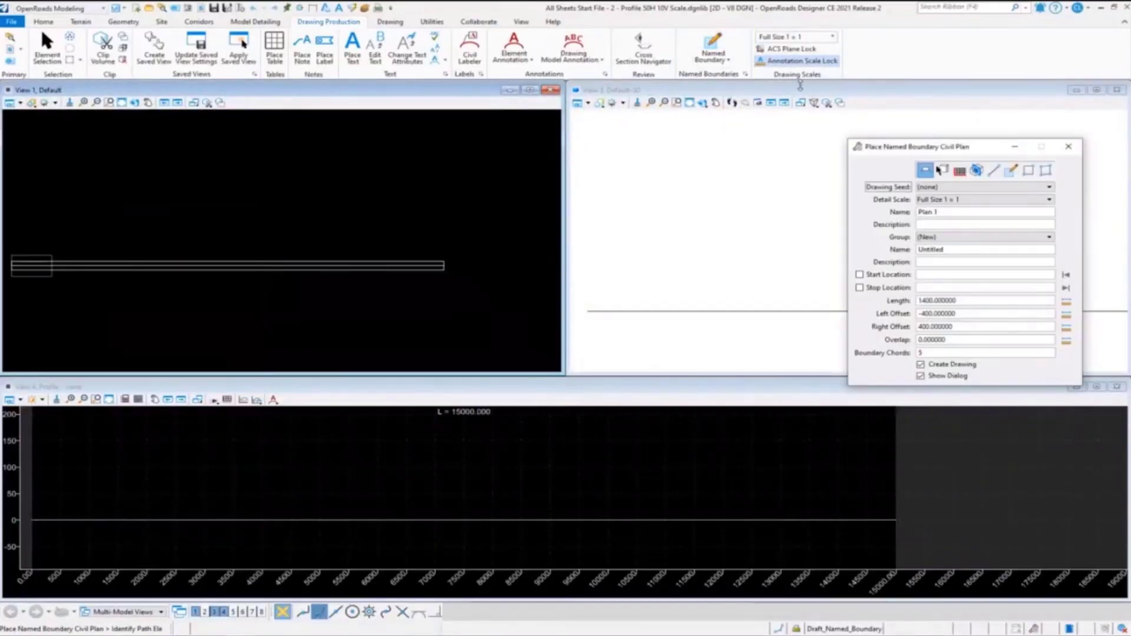
click(960, 171)
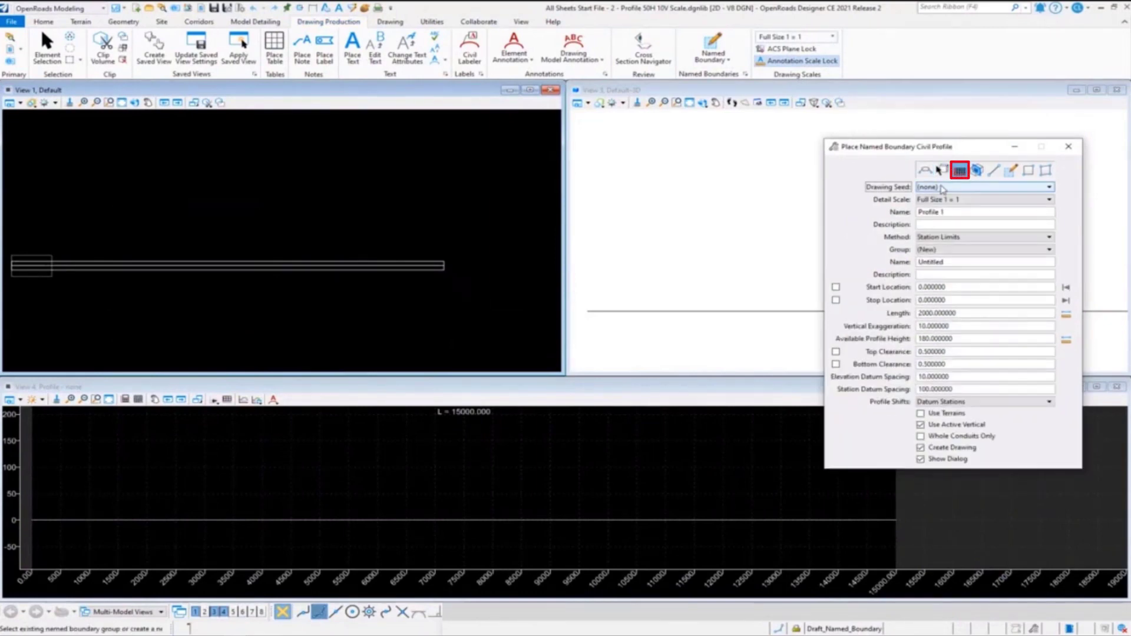
click(941, 188)
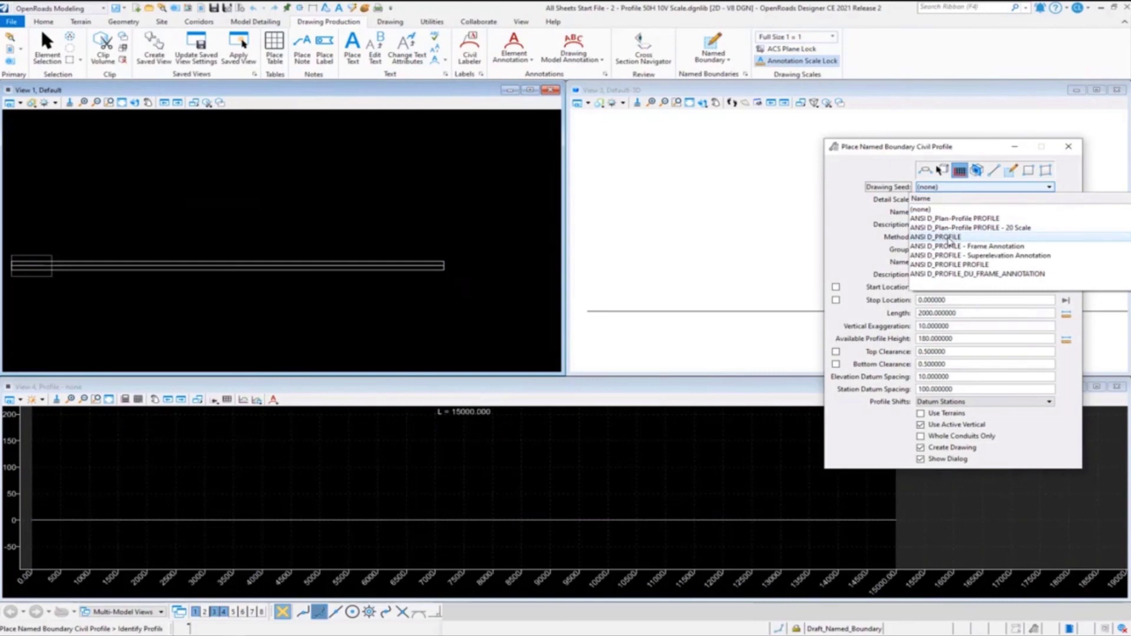
click(947, 237)
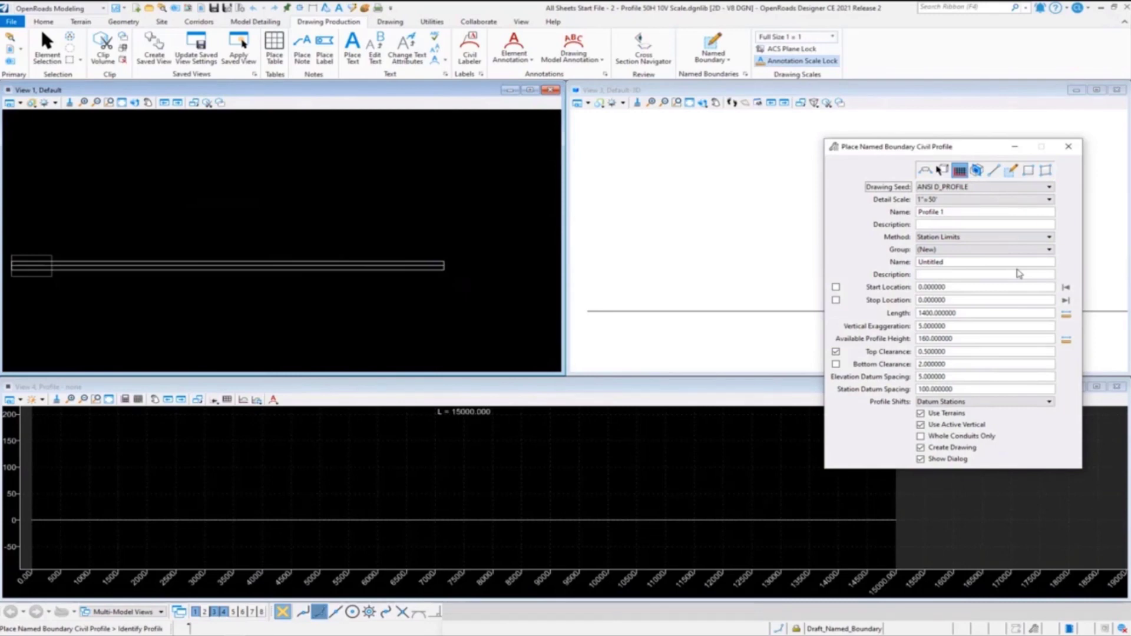
Step: Reset the profile named boundary's drawing seed to (none) and set its detail scale to 1"=50'
click(978, 186)
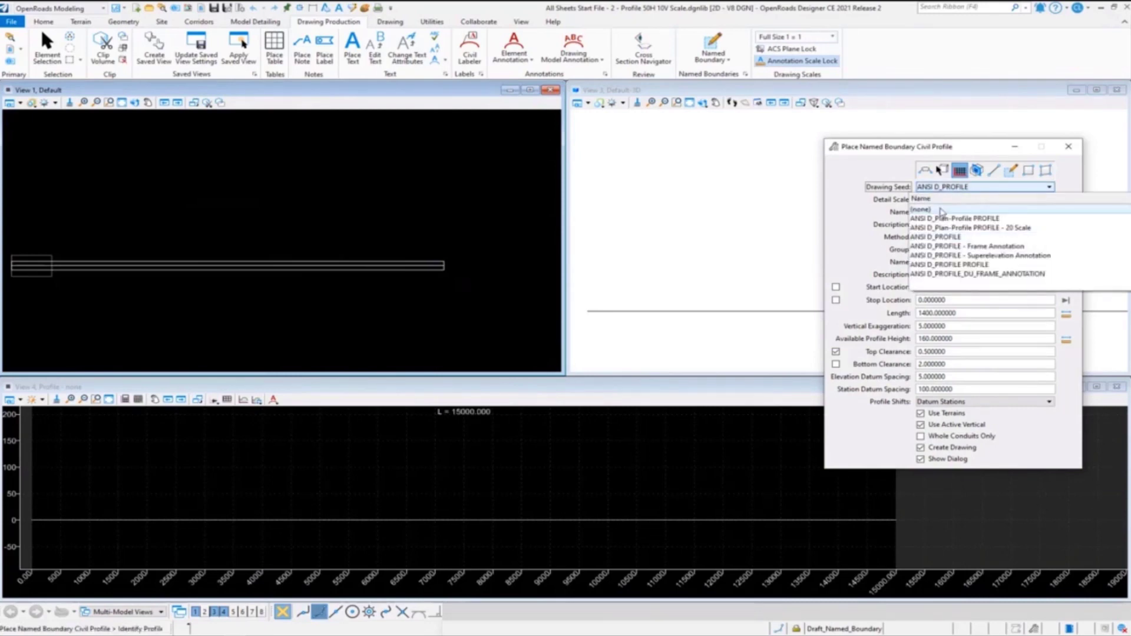
click(942, 210)
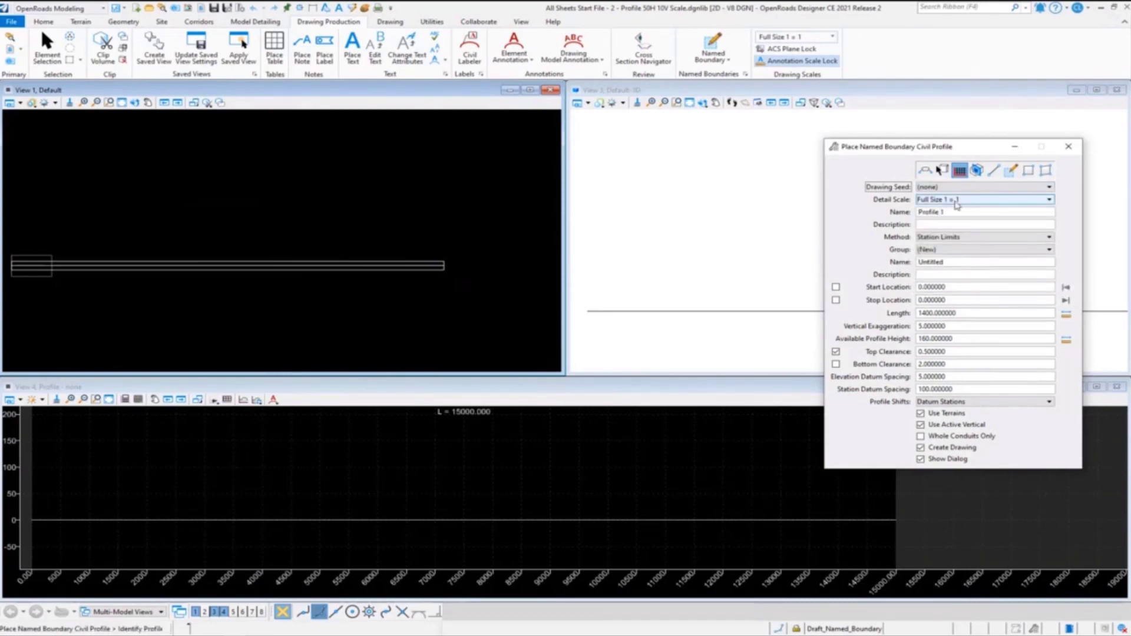
click(958, 201)
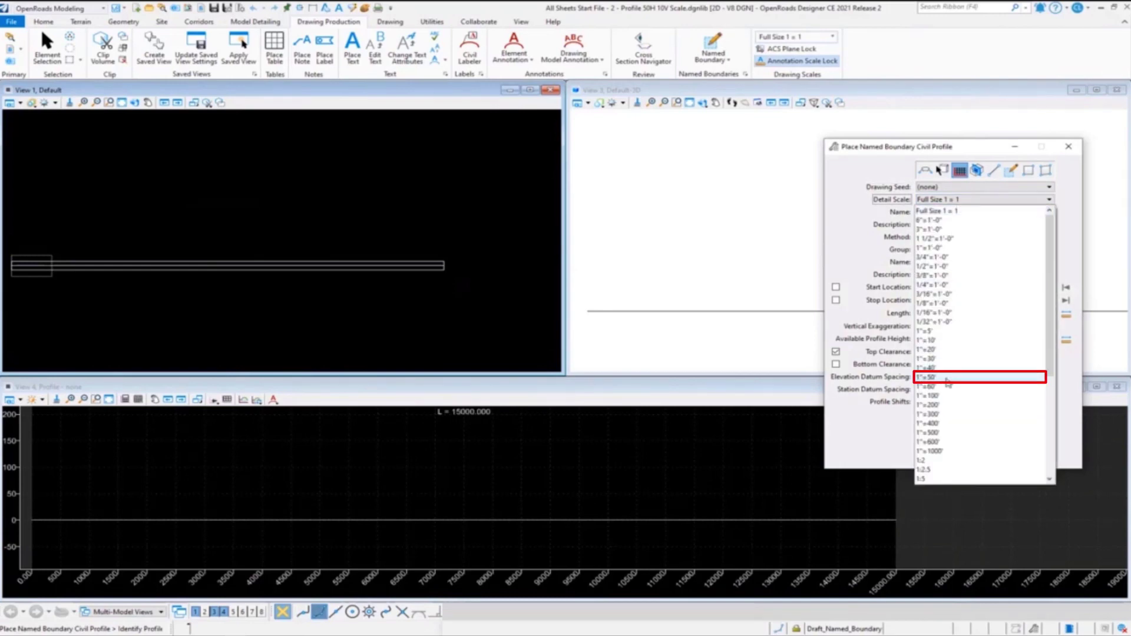
click(928, 377)
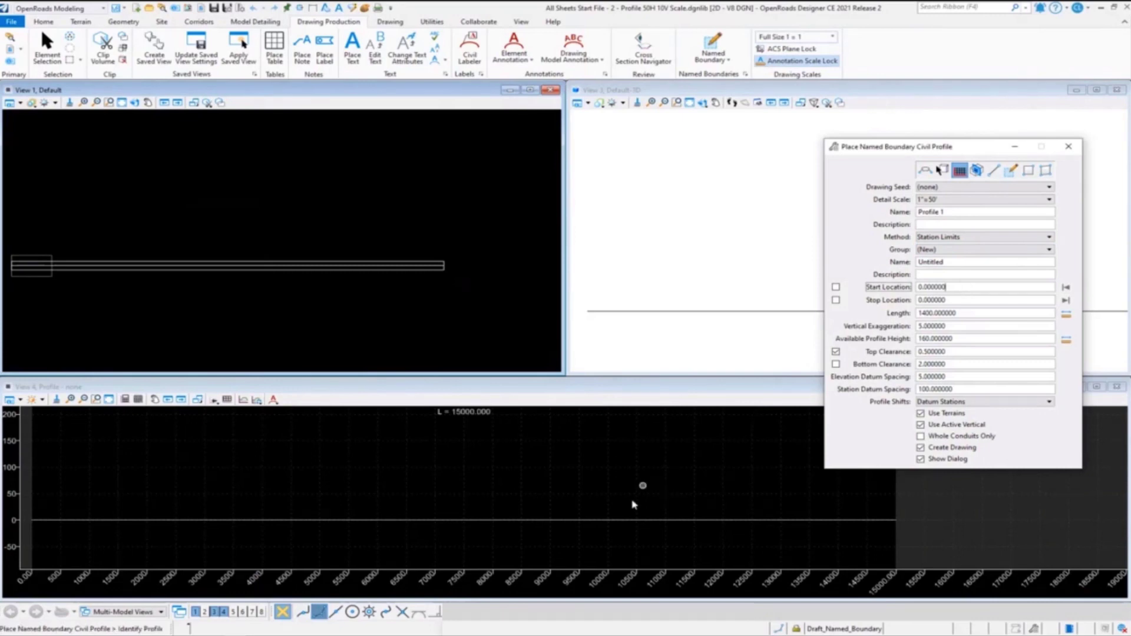
Step: Place one profile named boundary in a new group named "Profile 50H 5V", with its start locked to station 0.00 of the profile
click(635, 519)
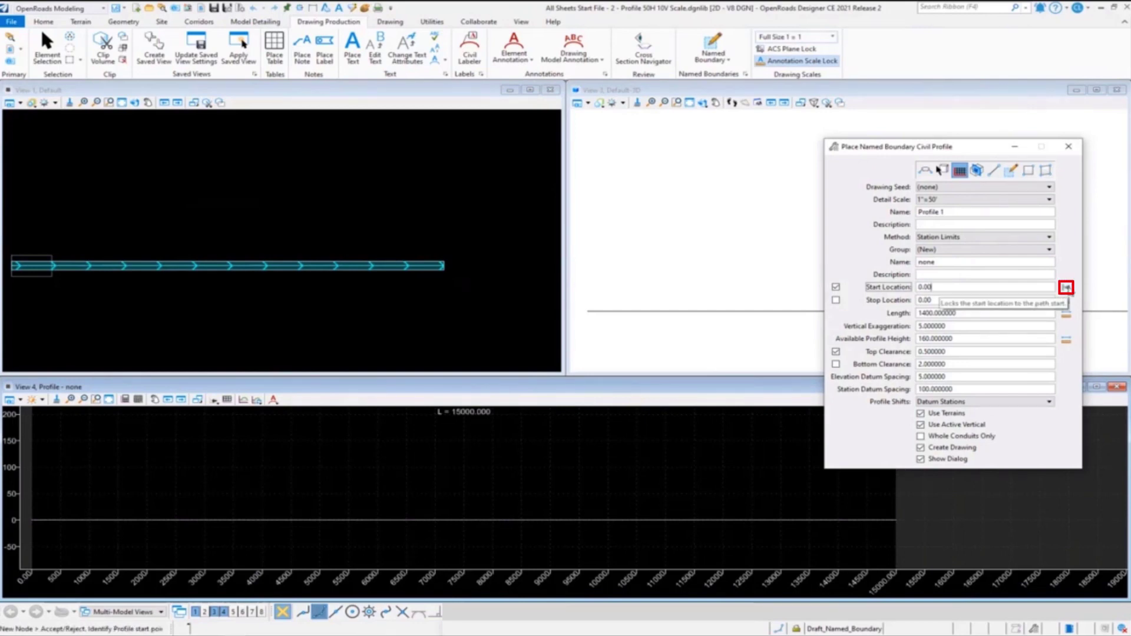
click(119, 489)
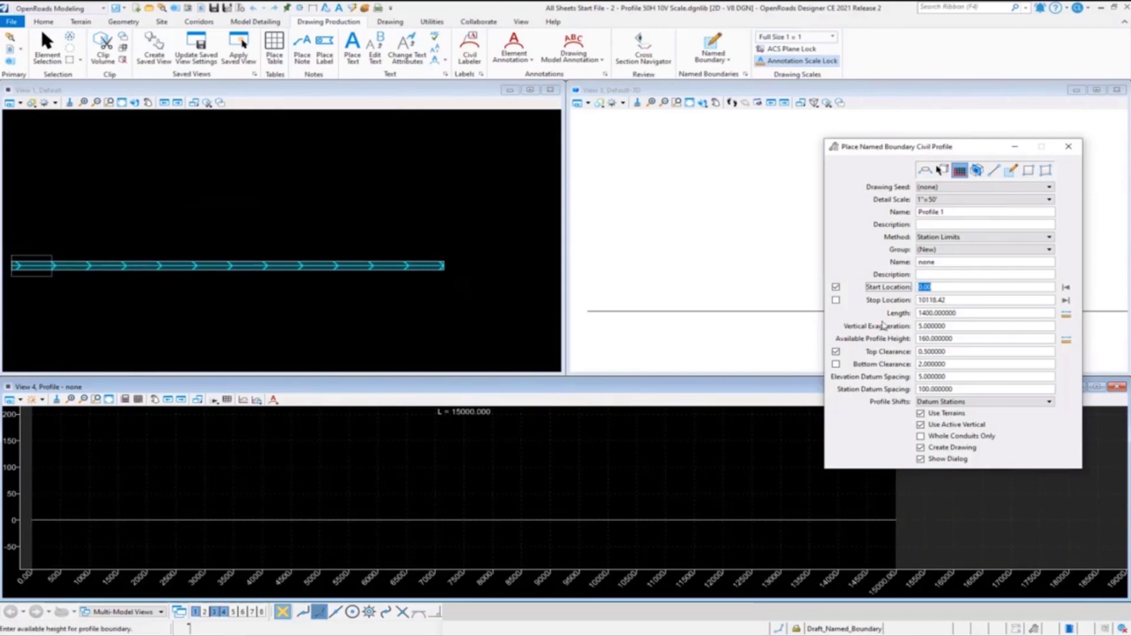
click(943, 261)
text(Profile 50H 5V)
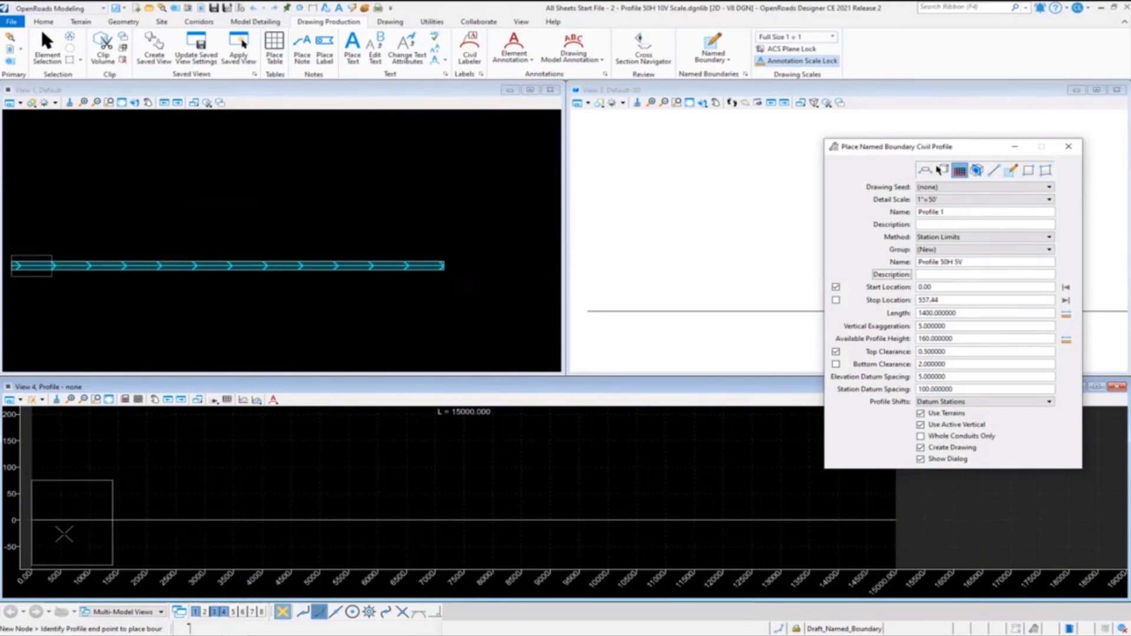
click(64, 535)
click(64, 535)
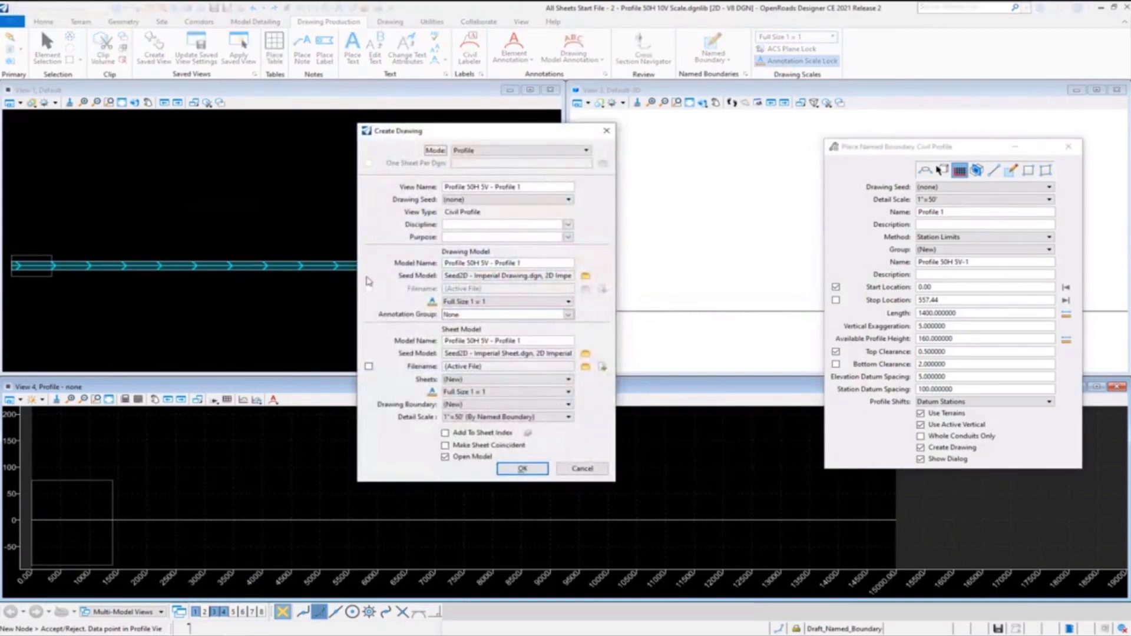
Step: Shorten the view name, drawing model name and sheet model name to "Profile 50H 5V" for the new drawing
click(533, 189)
drag(532, 189, 490, 188)
key(Delete)
click(549, 264)
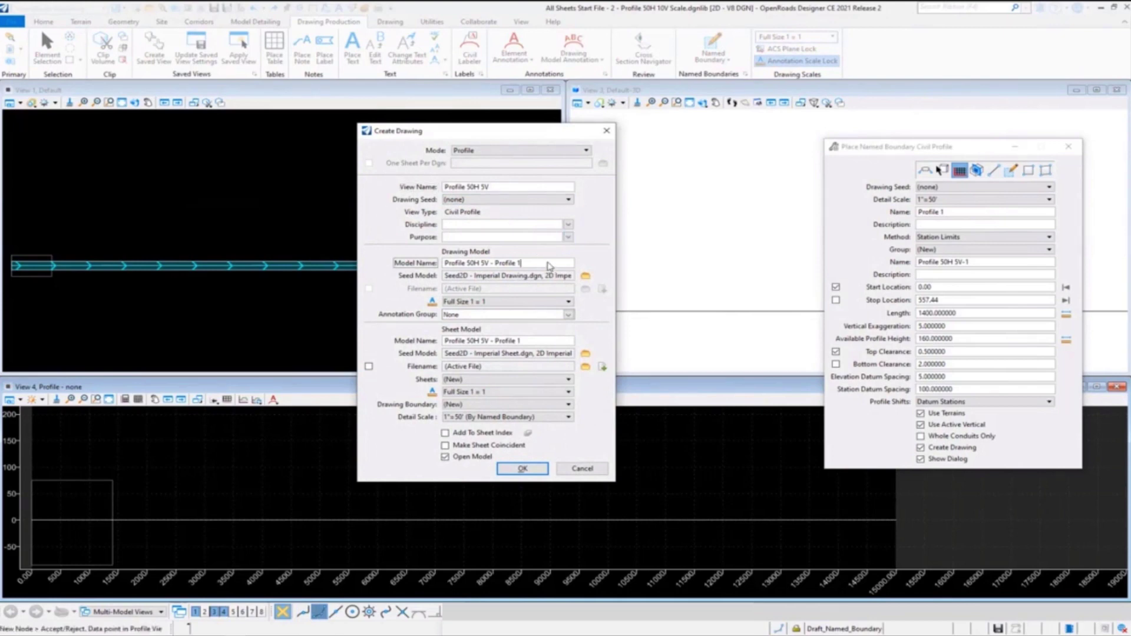
drag(548, 264, 490, 264)
key(Delete)
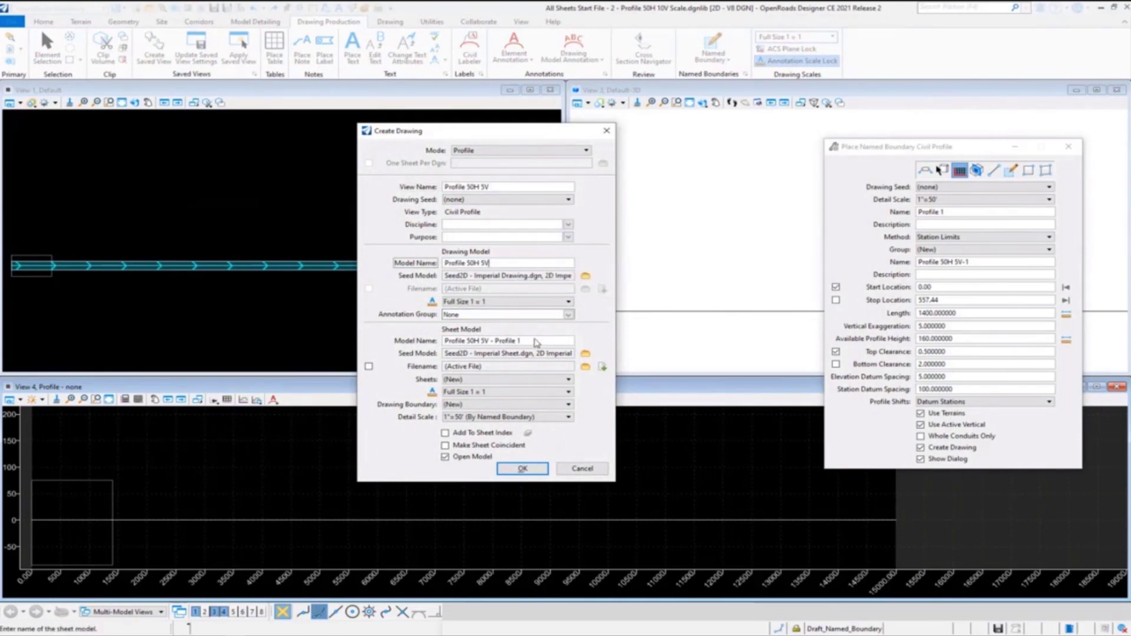
click(537, 342)
key(ctrl+a)
text(Profile 50H 5V)
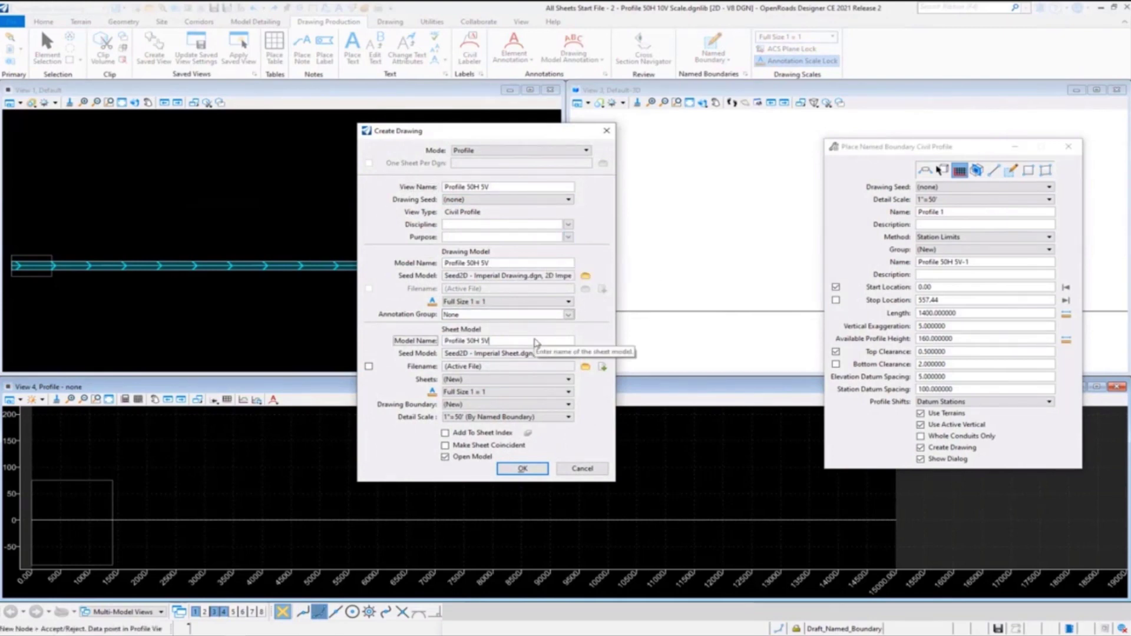
Step: Create the drawing and sheet with drawing model annotation scale 1"=50', discipline Civil and purpose Elevation View
click(504, 302)
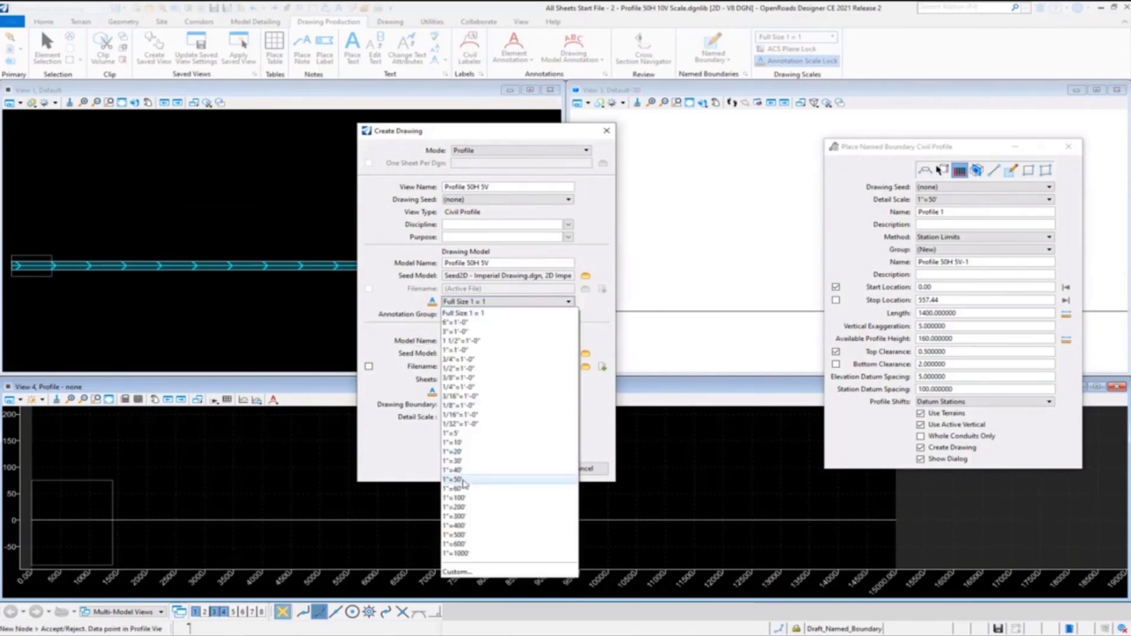
click(463, 480)
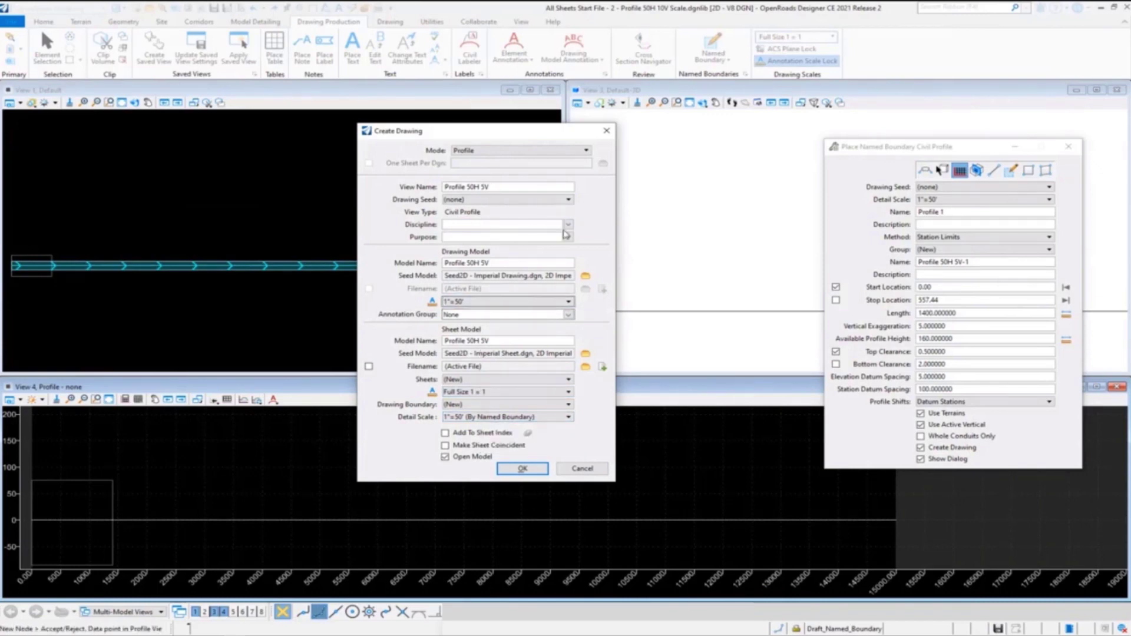
click(568, 225)
click(556, 254)
click(568, 237)
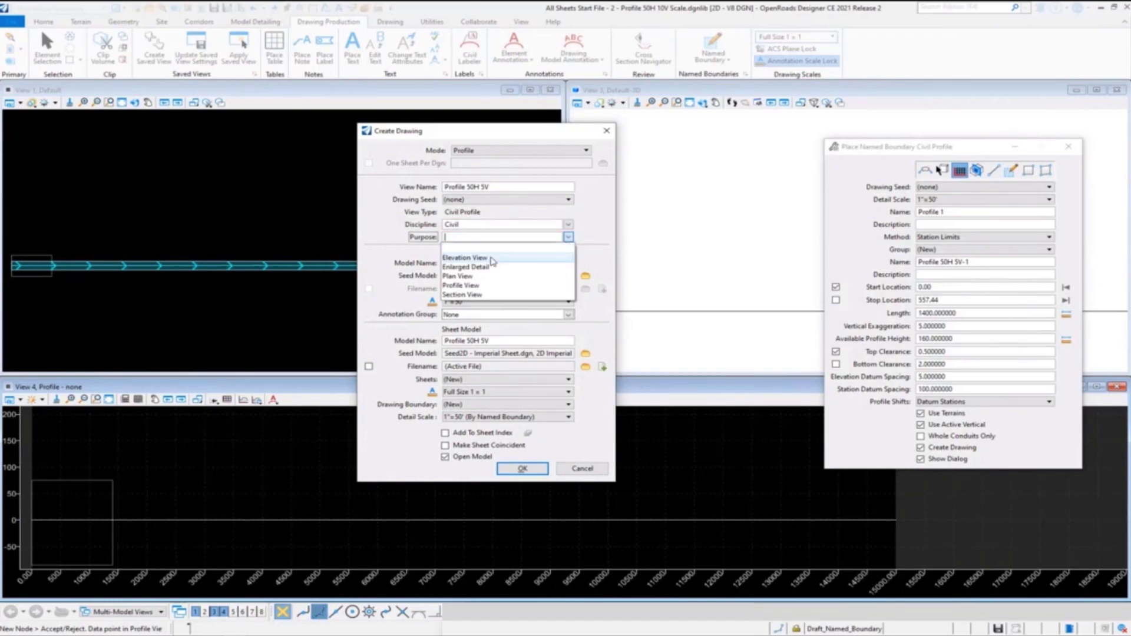
click(493, 259)
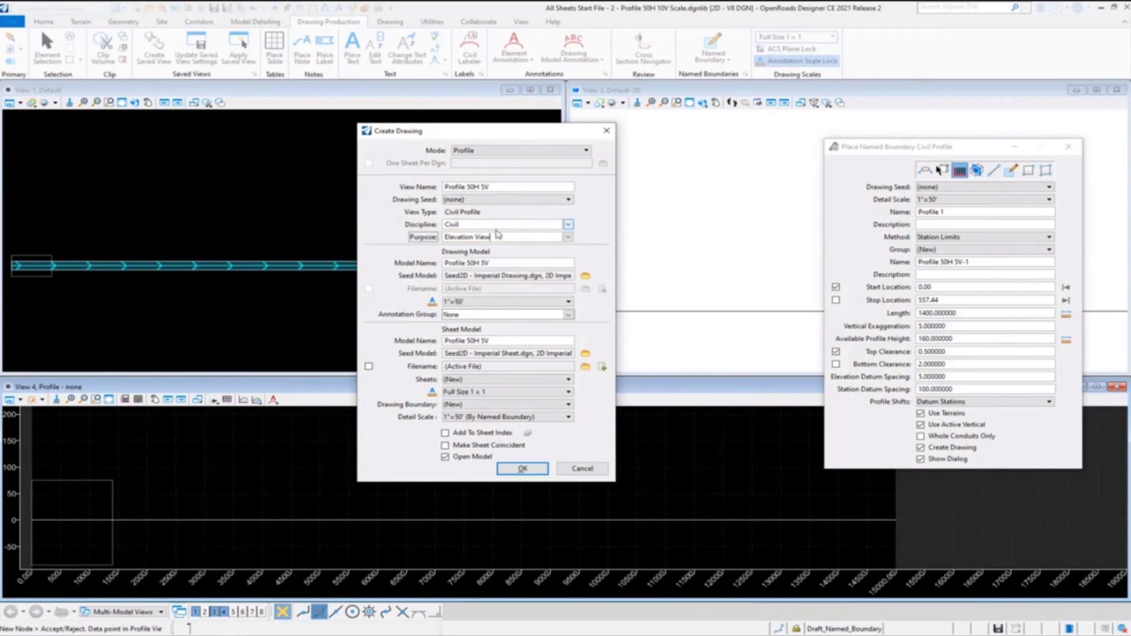
click(532, 471)
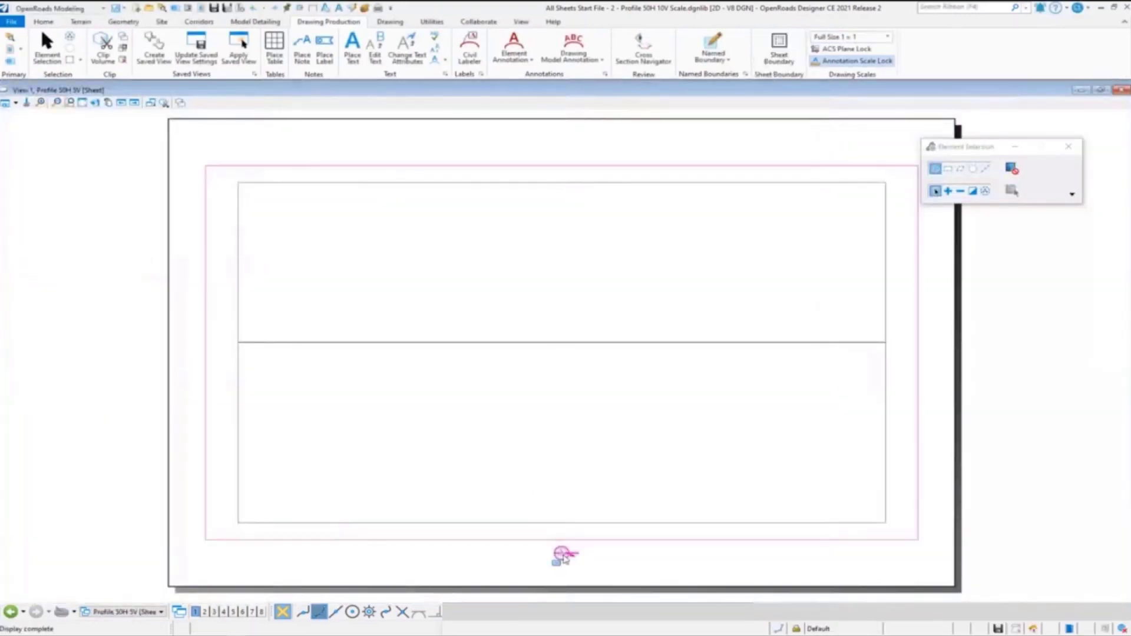
Step: Move the drawing title marker from below the drawing boundary to outside the sheet's left edge
drag(564, 557, 133, 353)
click(133, 354)
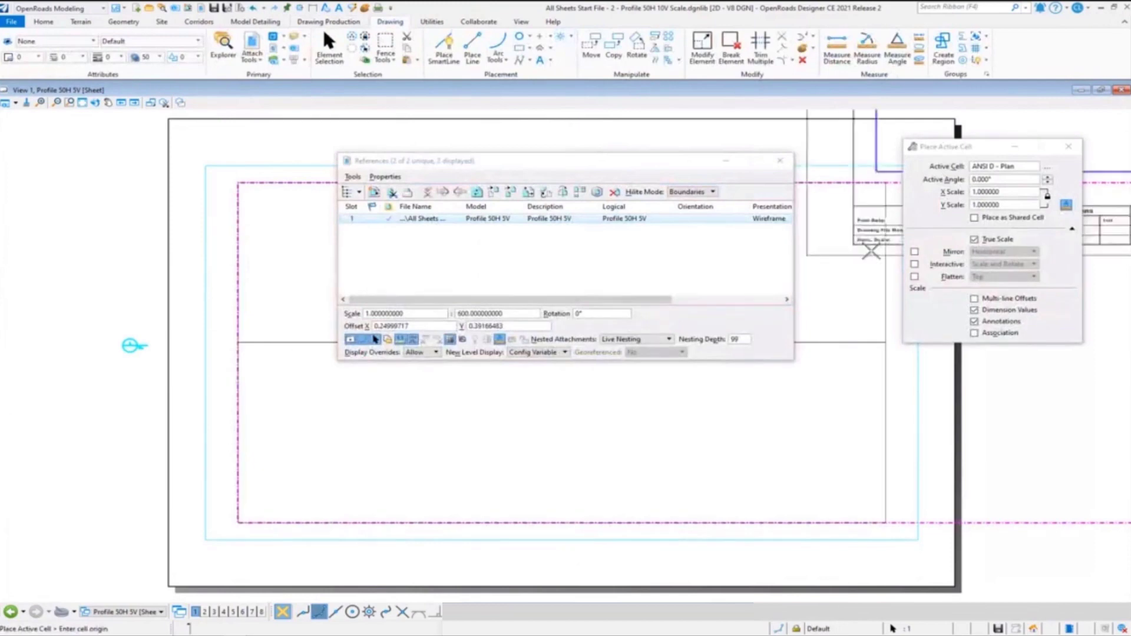
Step: Place the ANSI D - Profile border cell with its origin at the sheet's lower-left corner and close the cell library
click(1048, 167)
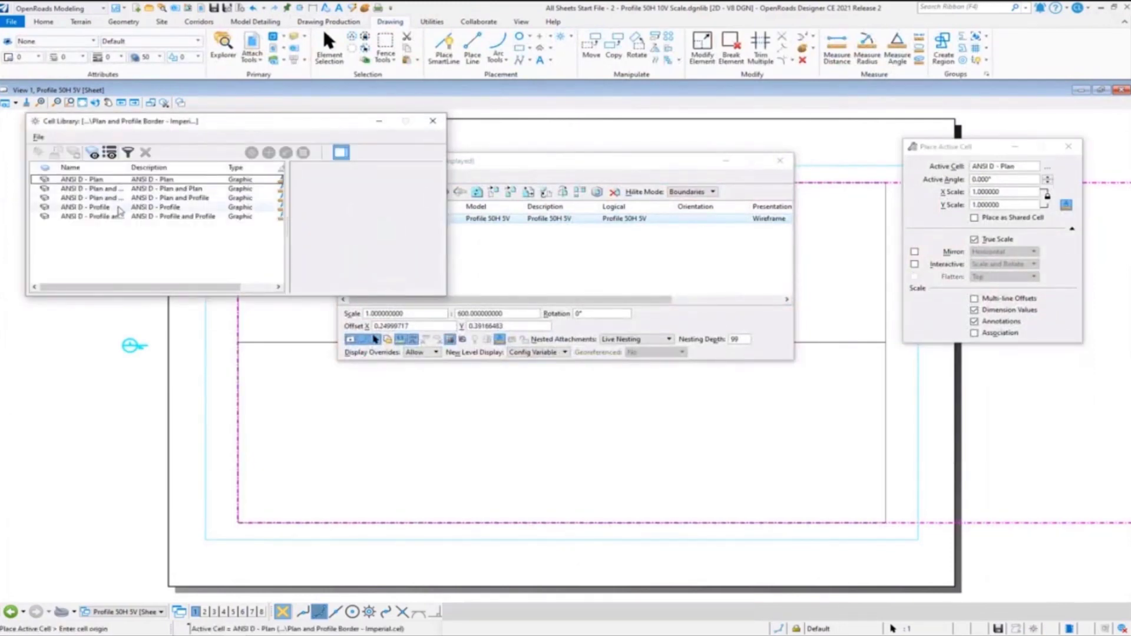
click(119, 209)
double_click(120, 208)
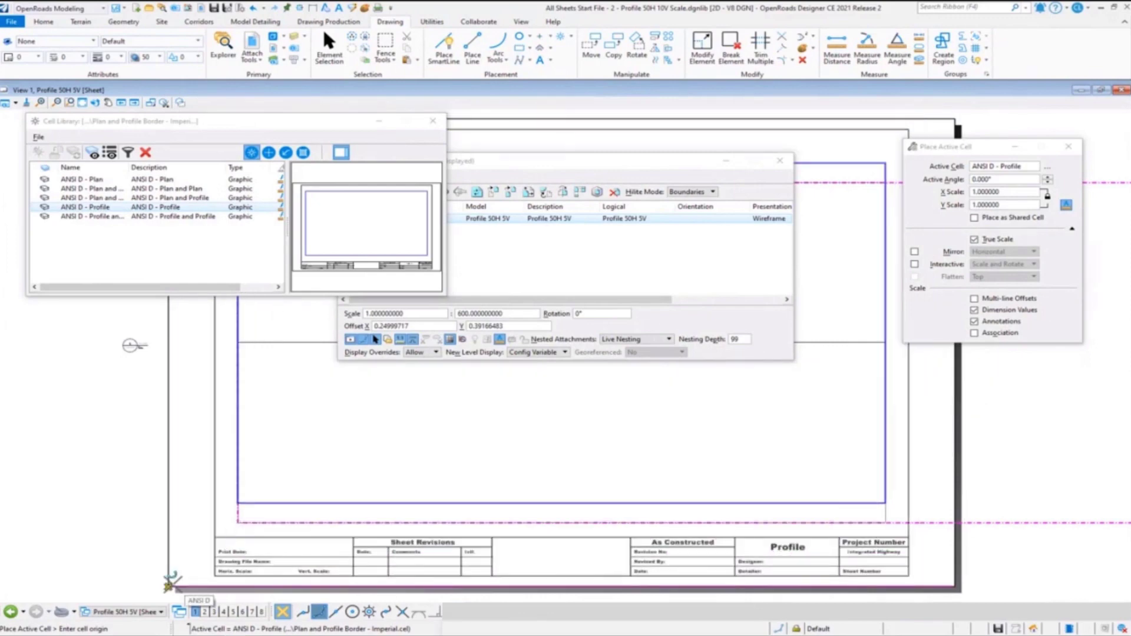
click(169, 585)
right_click(313, 526)
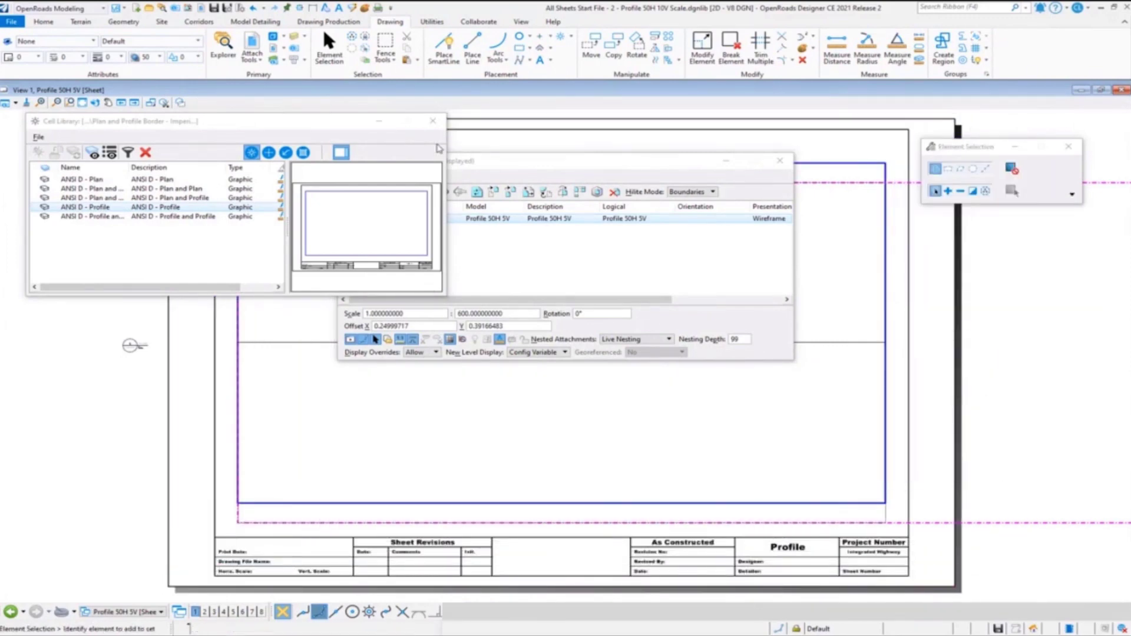
click(433, 121)
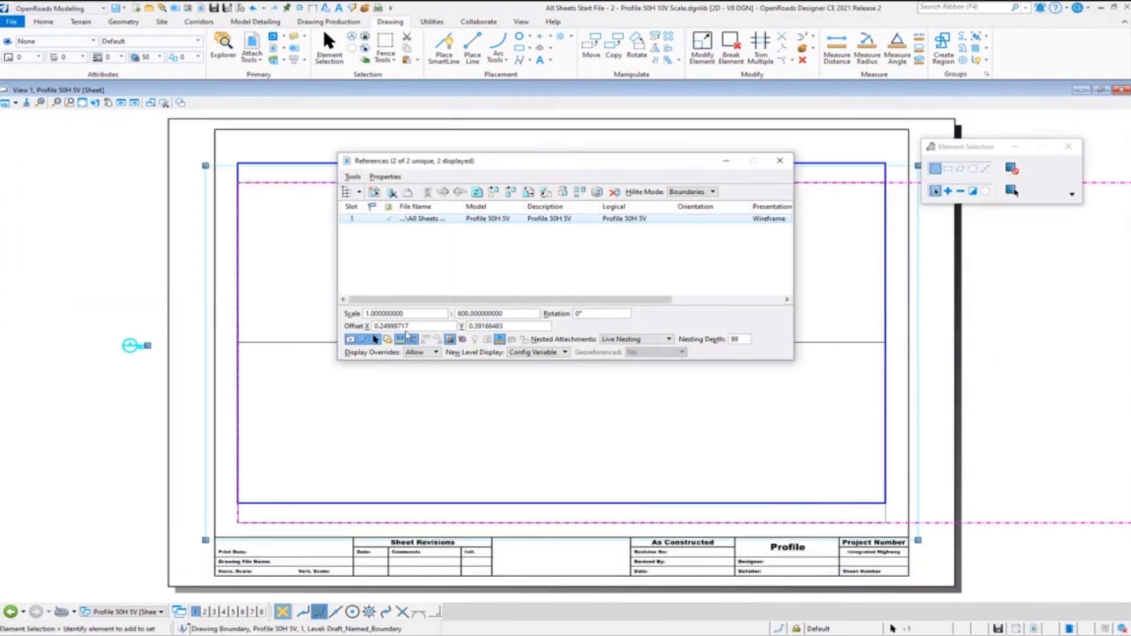
Step: Move the Profile 50H 5V reference so its upper-left corner snaps to the upper-left corner of the border's blue frame
click(495, 192)
click(260, 185)
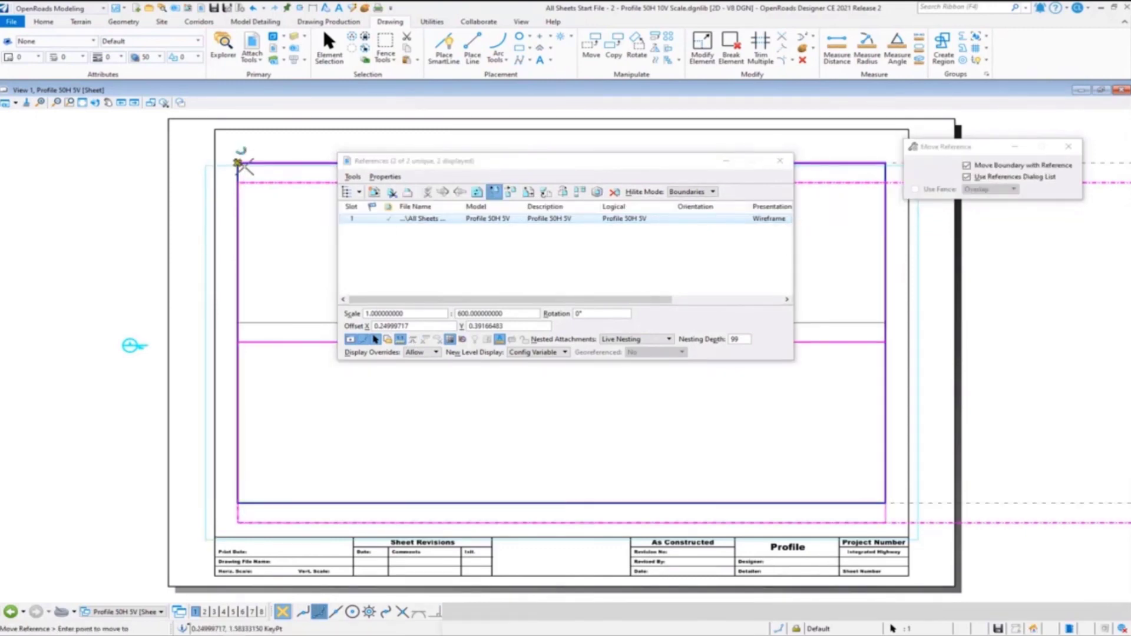
click(242, 165)
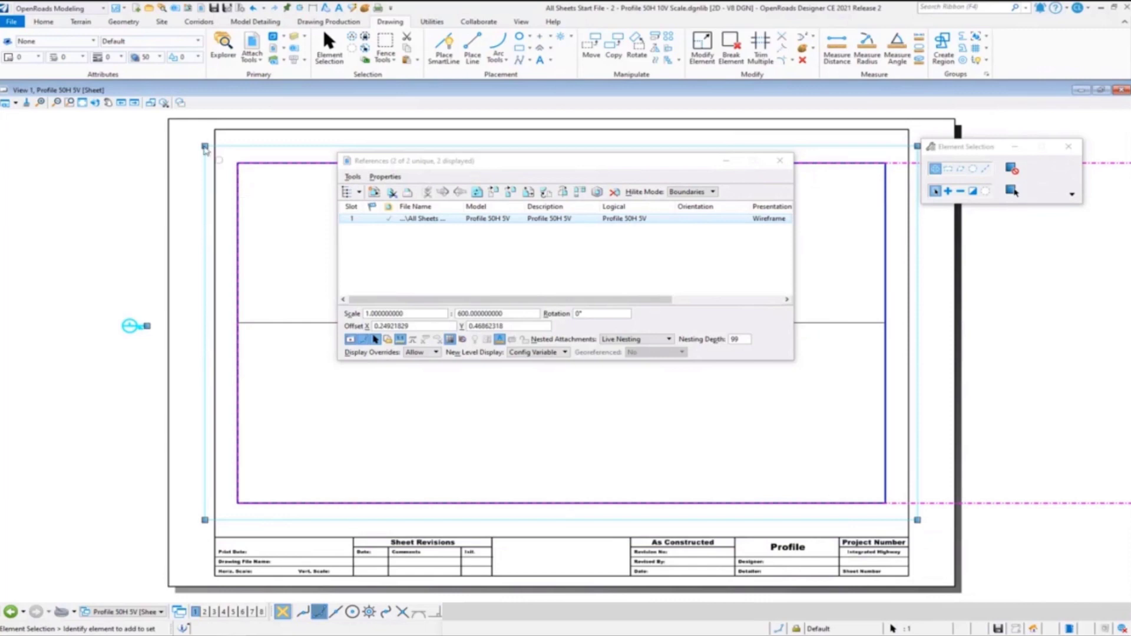
Step: Stretch the drawing boundary's upper-left and lower-right corners to the matching corners of the blue frame and close the References dialog
click(236, 163)
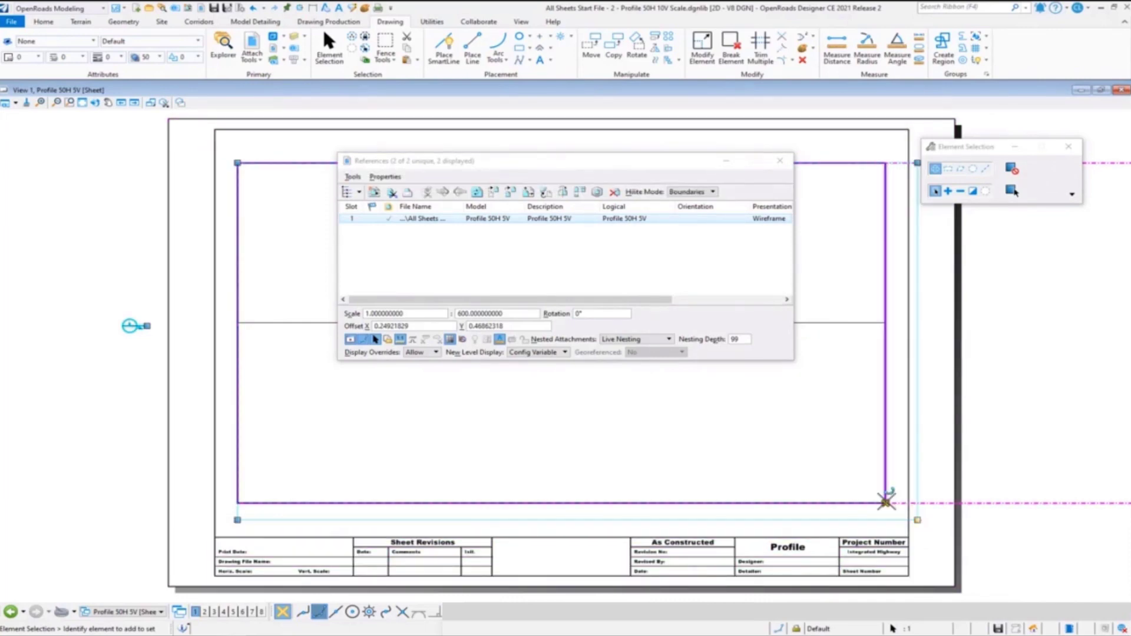
click(831, 469)
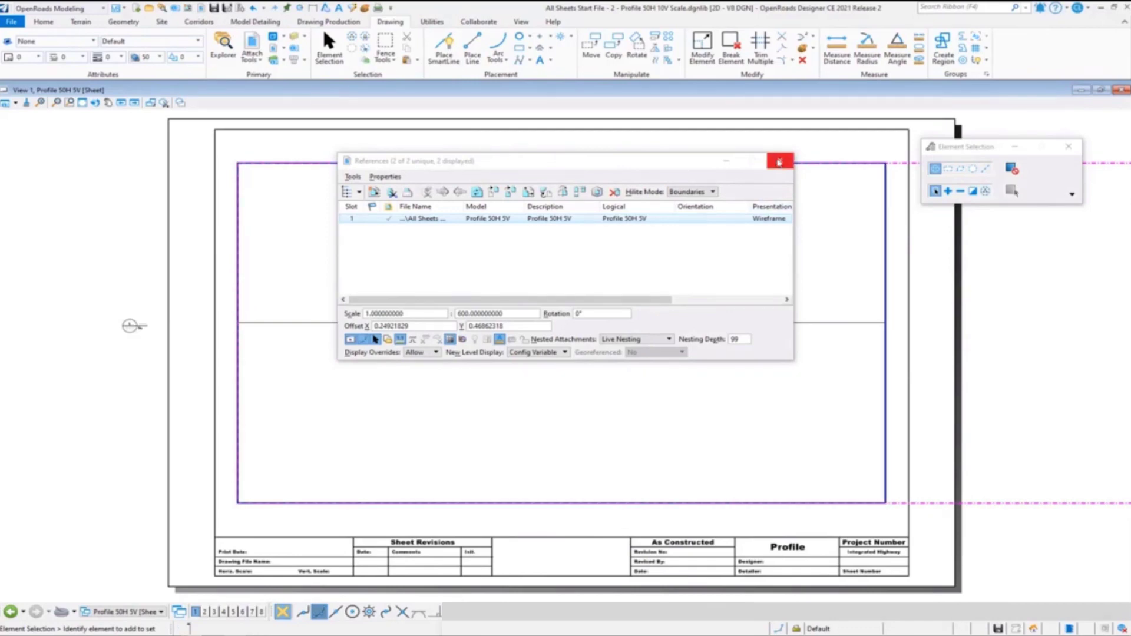
click(779, 162)
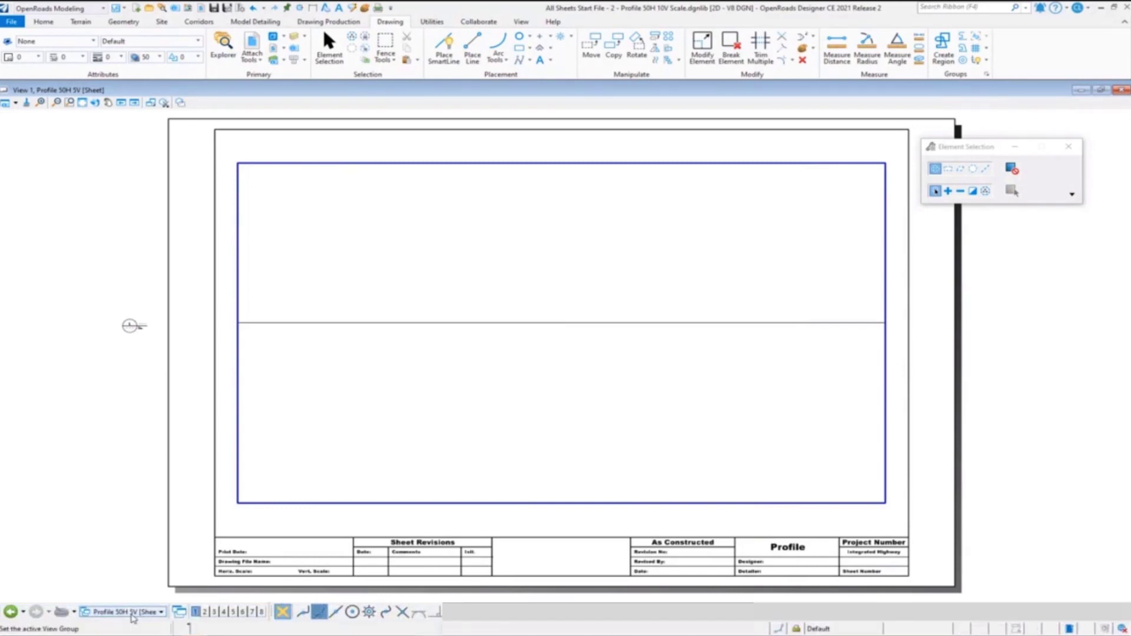
Step: Switch to the Multi-Model Views view group, and select All Sheets Start File - 1 - Plan 50 Scale.dgnlib in File Explorer
click(126, 611)
click(121, 552)
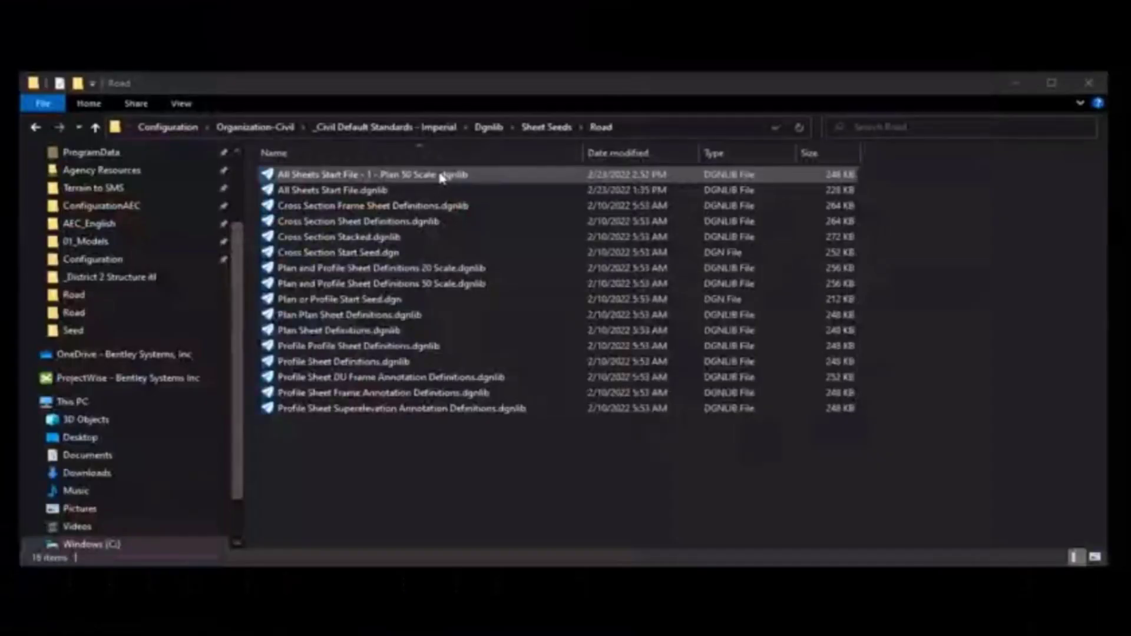
click(443, 175)
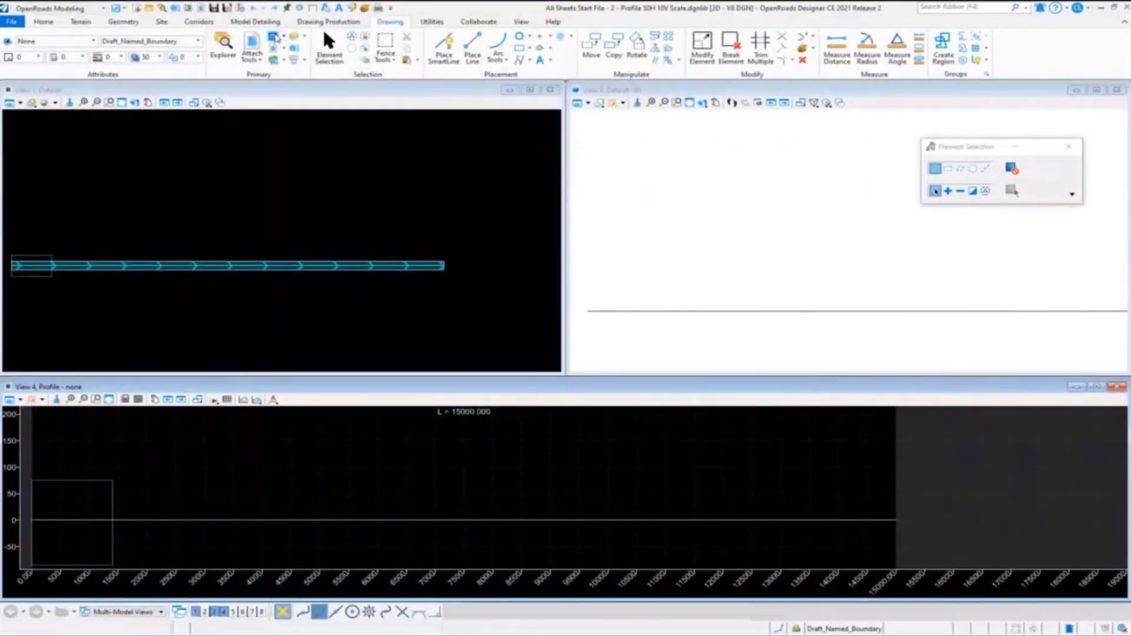
Step: Delete the Profile 50H 5V named boundary group along with its saved views, and close the Named Boundaries dialog
click(328, 21)
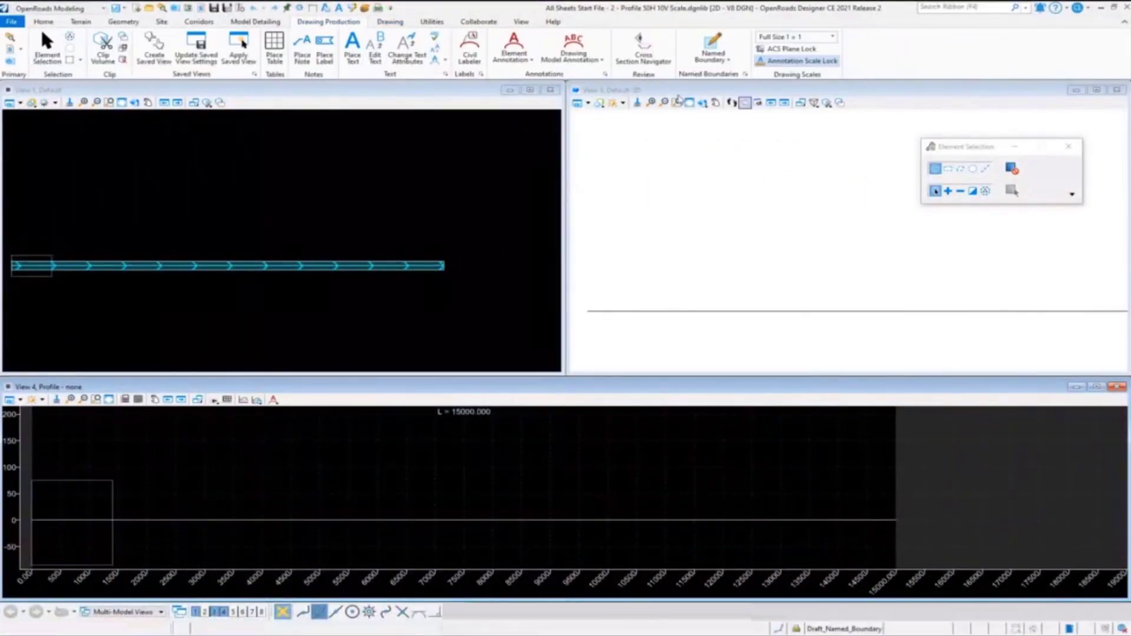
click(746, 75)
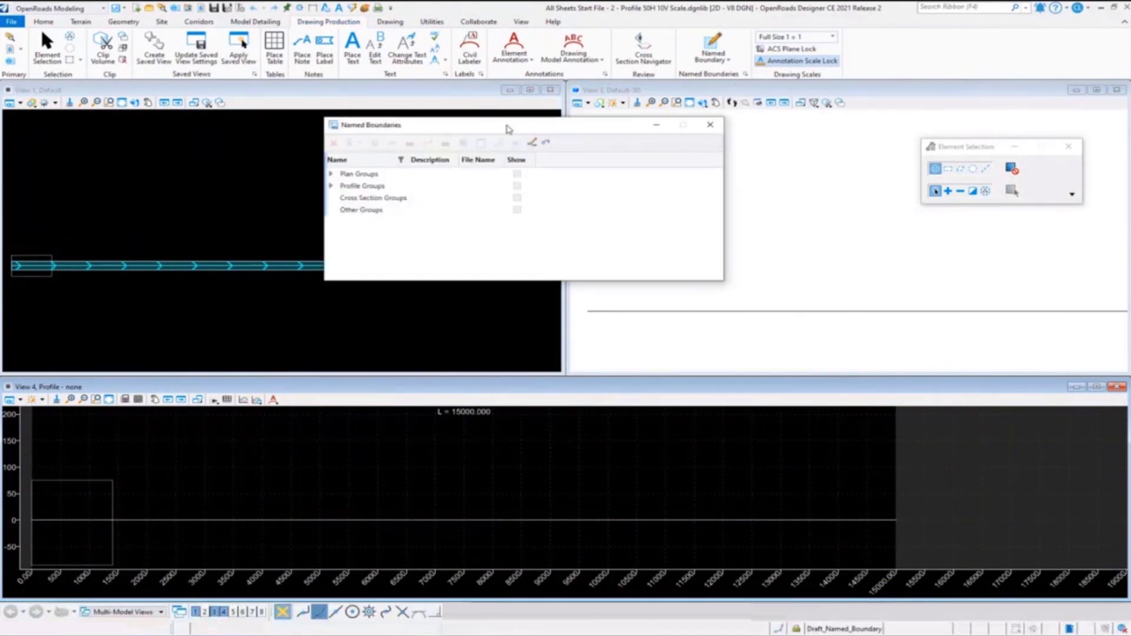
click(332, 186)
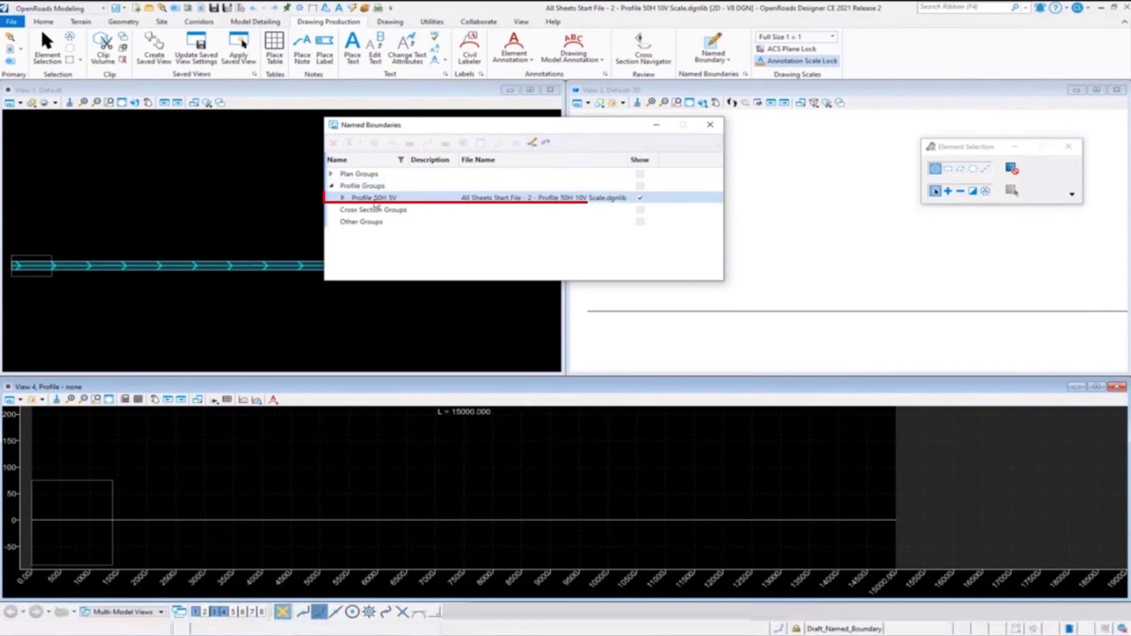
click(345, 197)
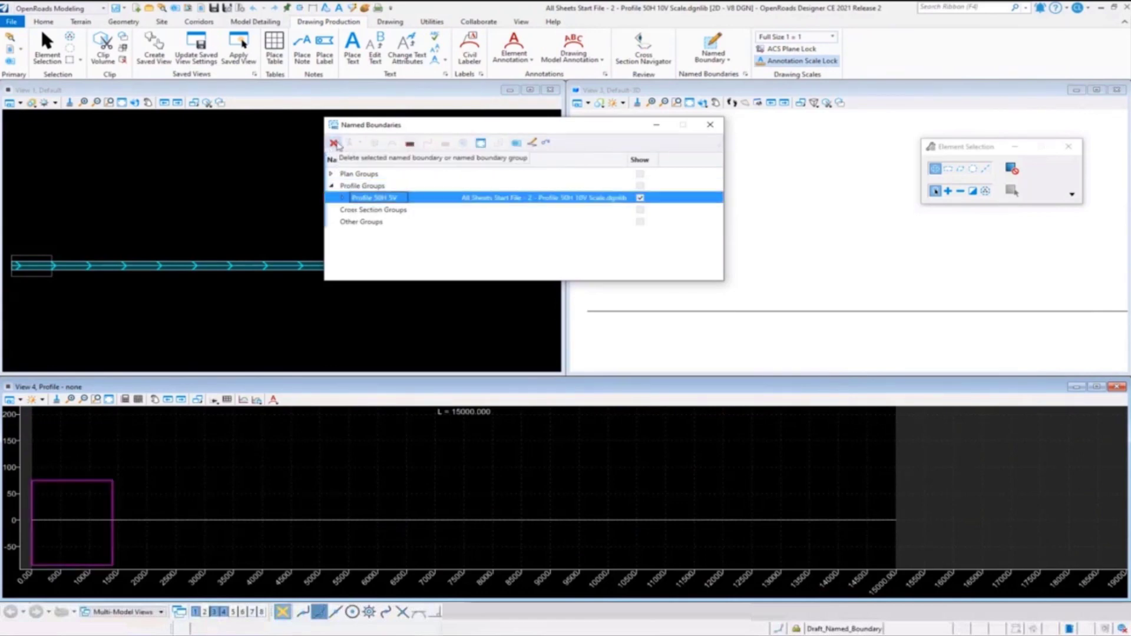
click(335, 144)
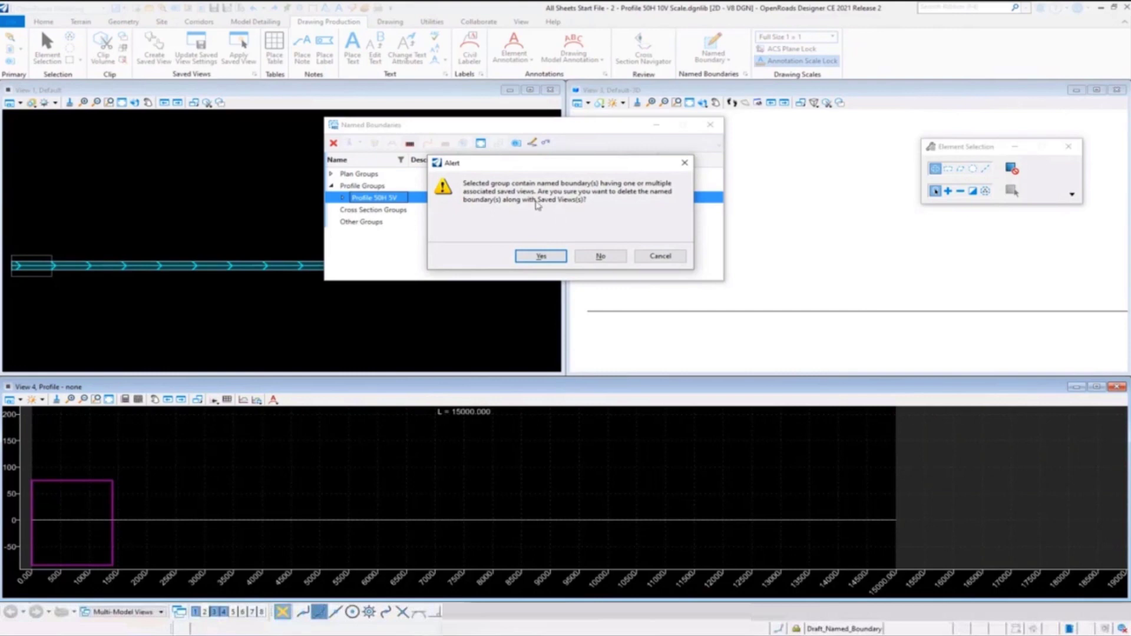
click(549, 257)
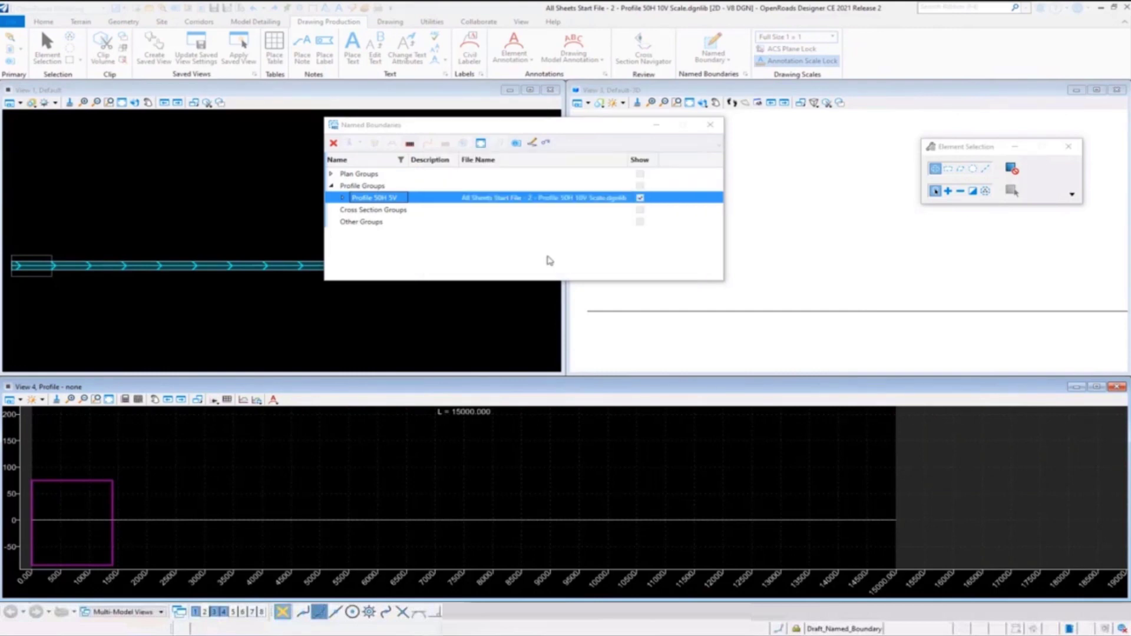
click(710, 125)
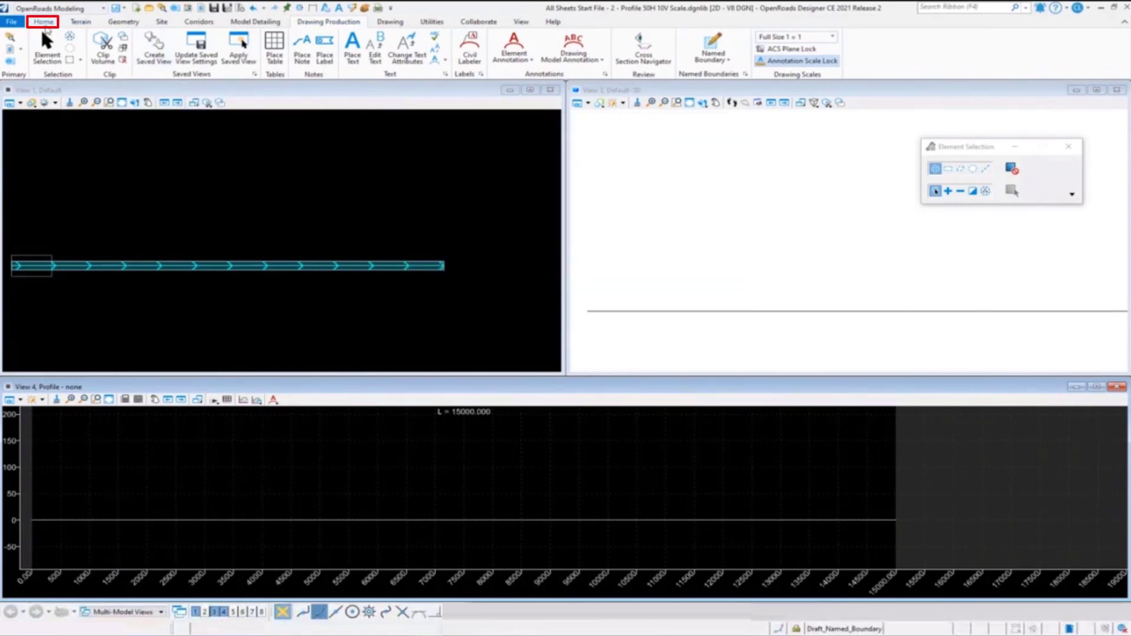
Step: Delete the Profile 50H 5V drawing model and the Profile 50H 5V [Sheet] model from the file
click(44, 22)
click(311, 37)
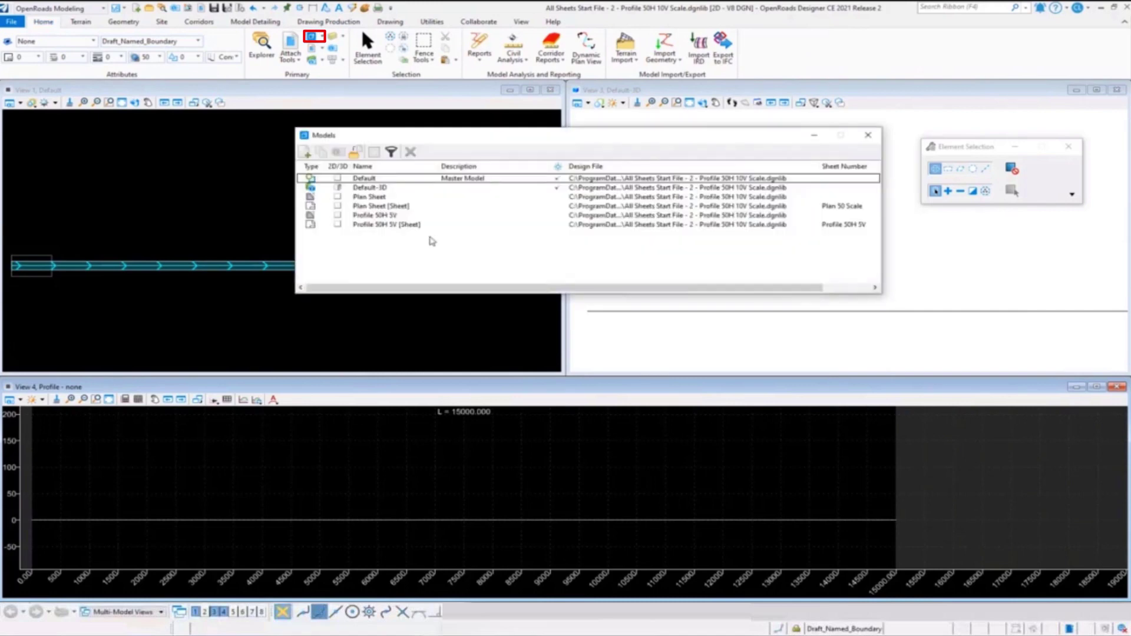
drag(381, 216, 380, 224)
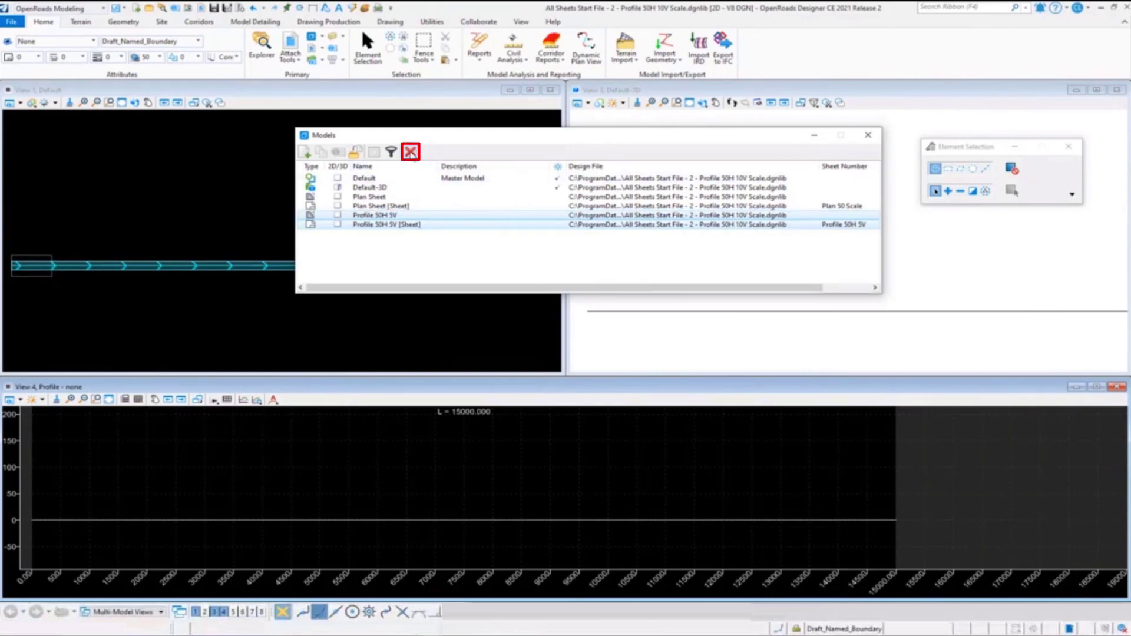
click(411, 152)
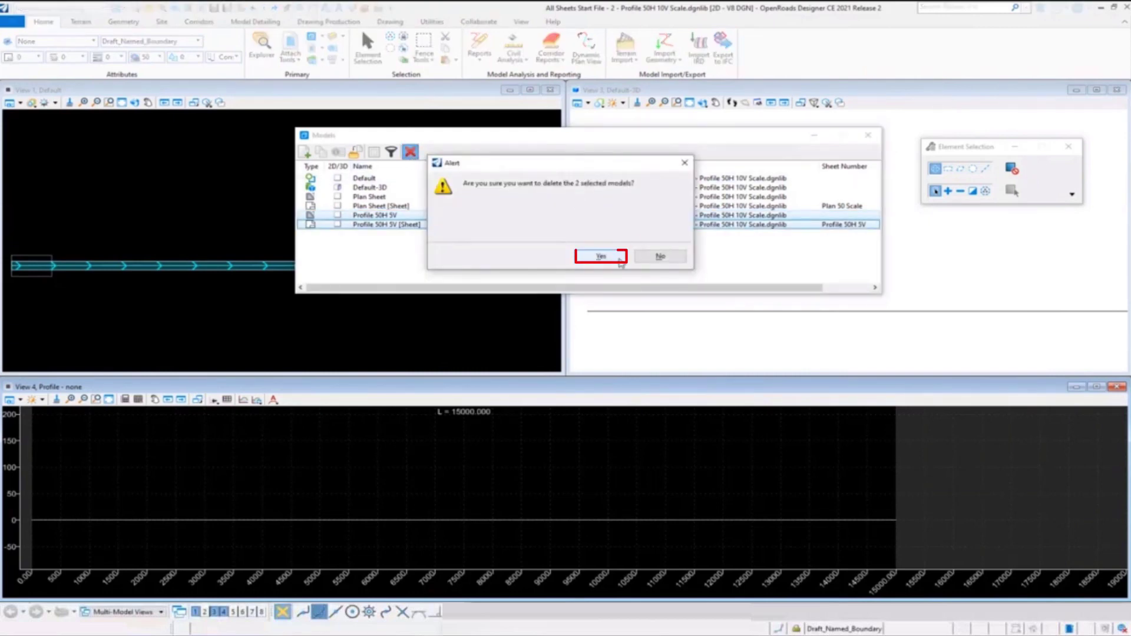
click(619, 260)
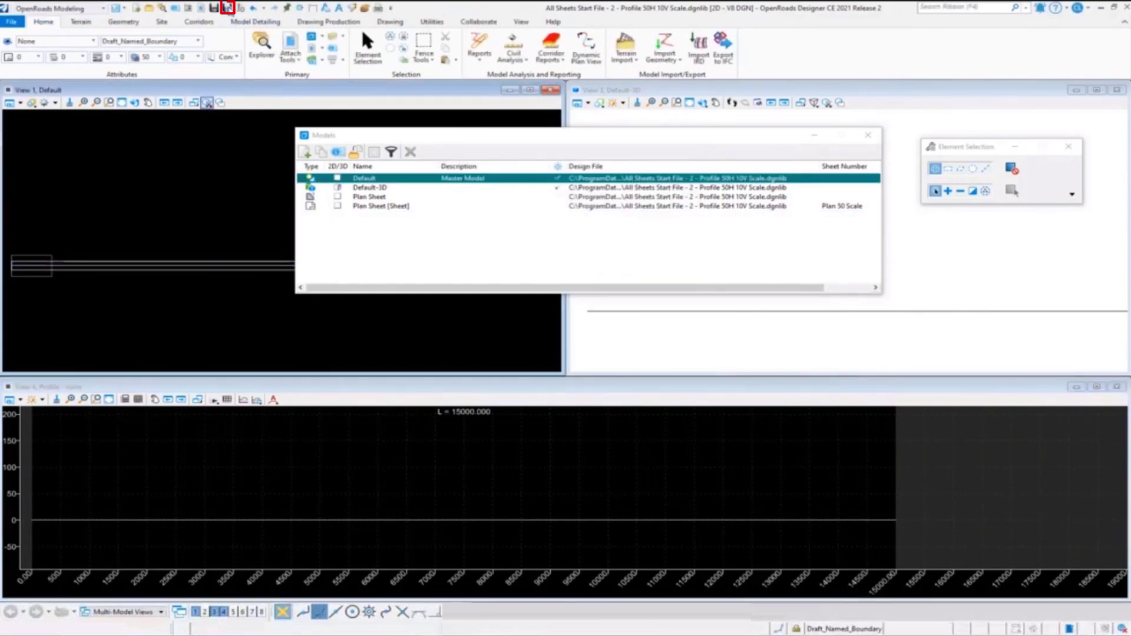
Step: Compress the design file and close the Models dialog
click(240, 8)
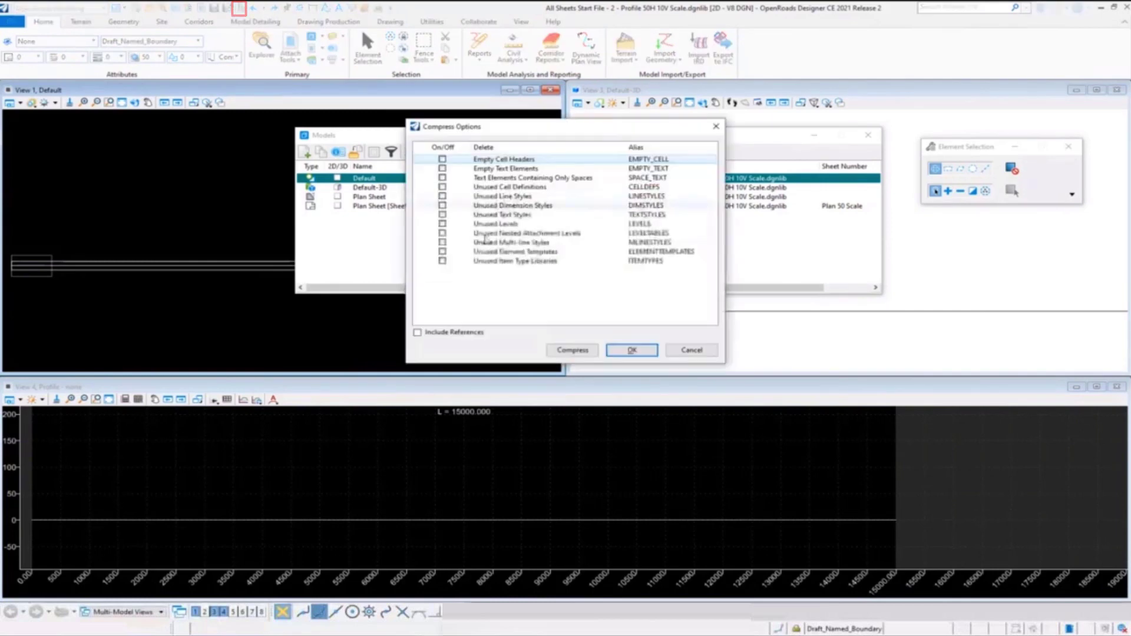
click(567, 350)
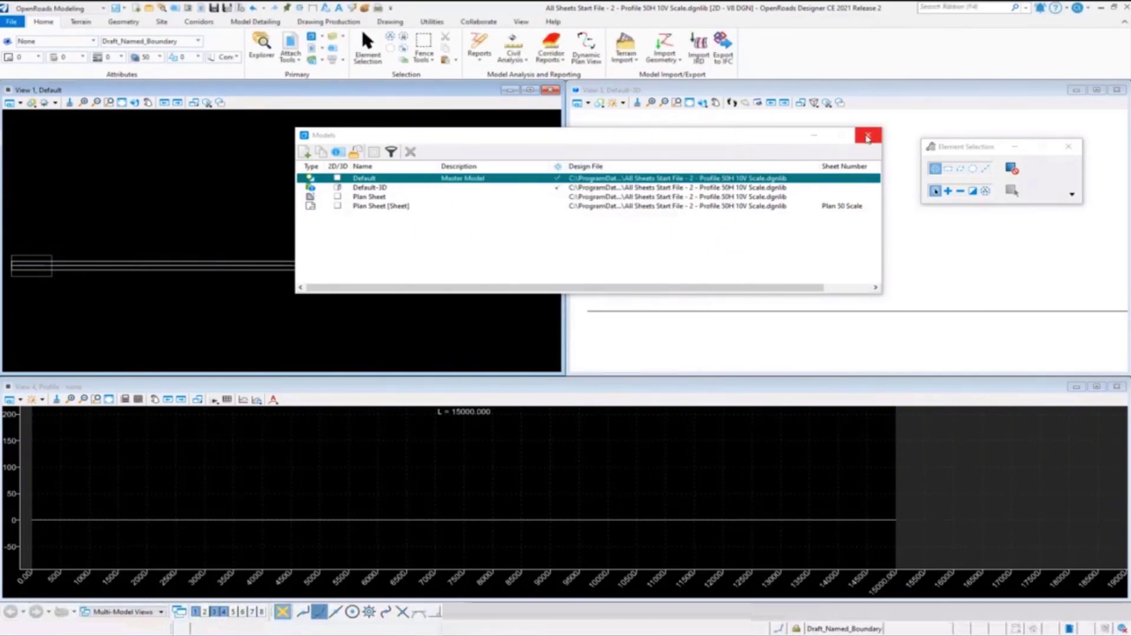
click(868, 139)
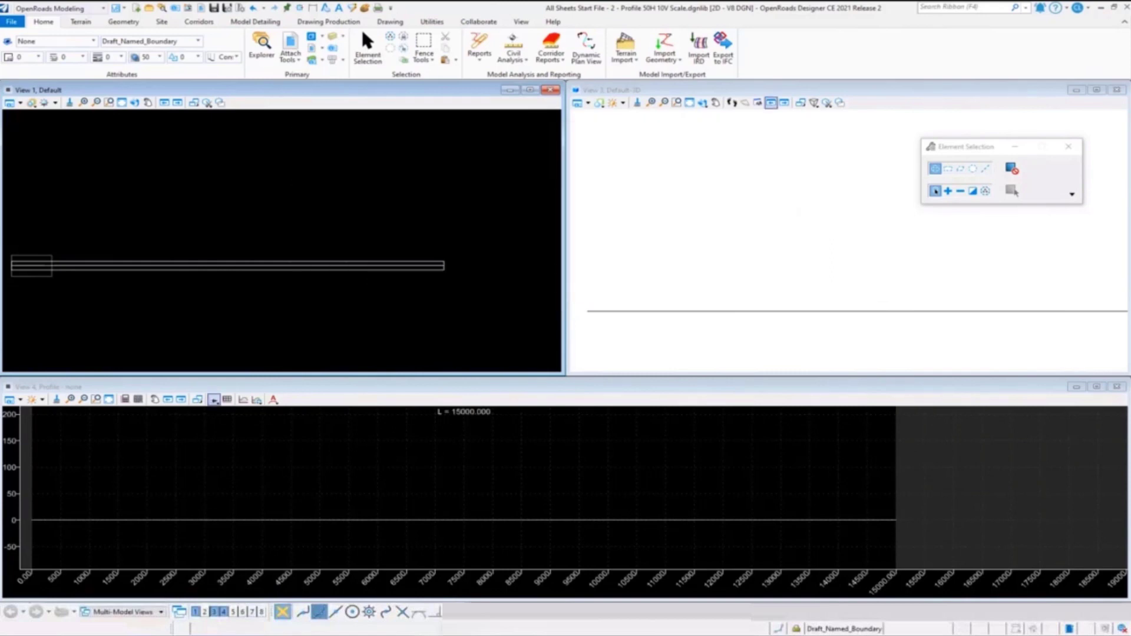
Step: Set up a civil profile named boundary with detail scale 1"=50', vertical exaggeration 10 and elevation datum spacing 10
click(354, 23)
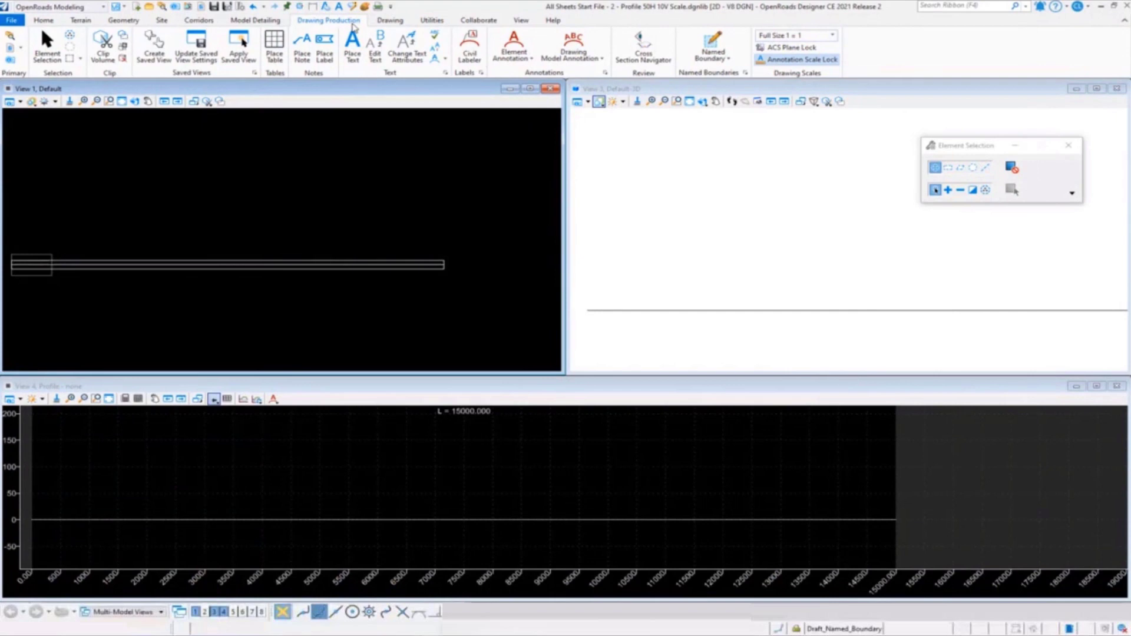
click(716, 43)
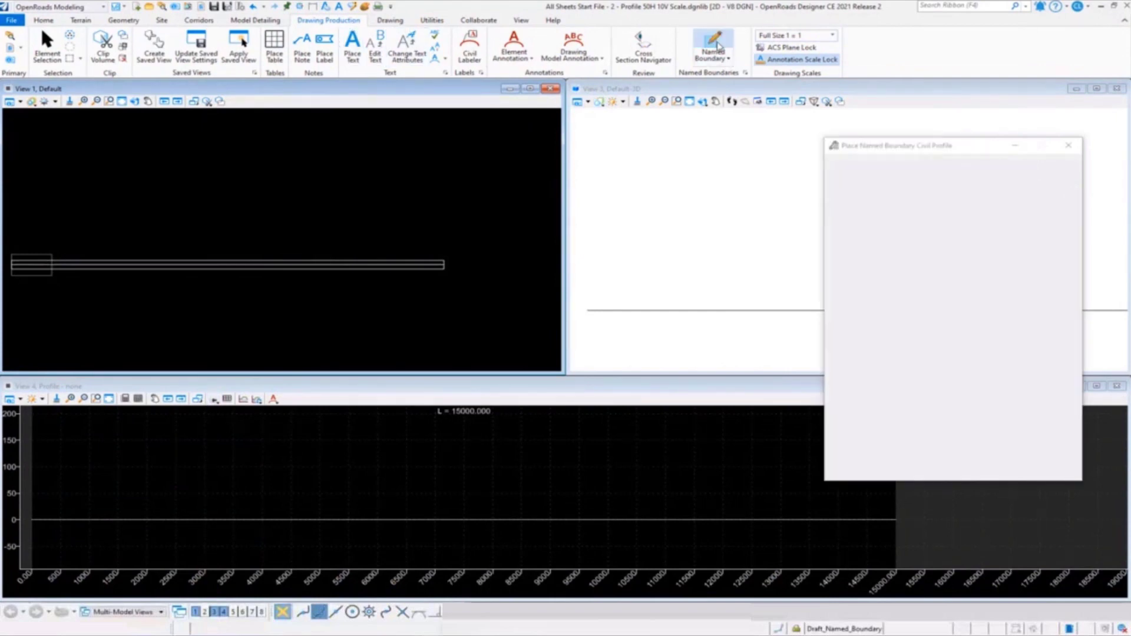
click(834, 171)
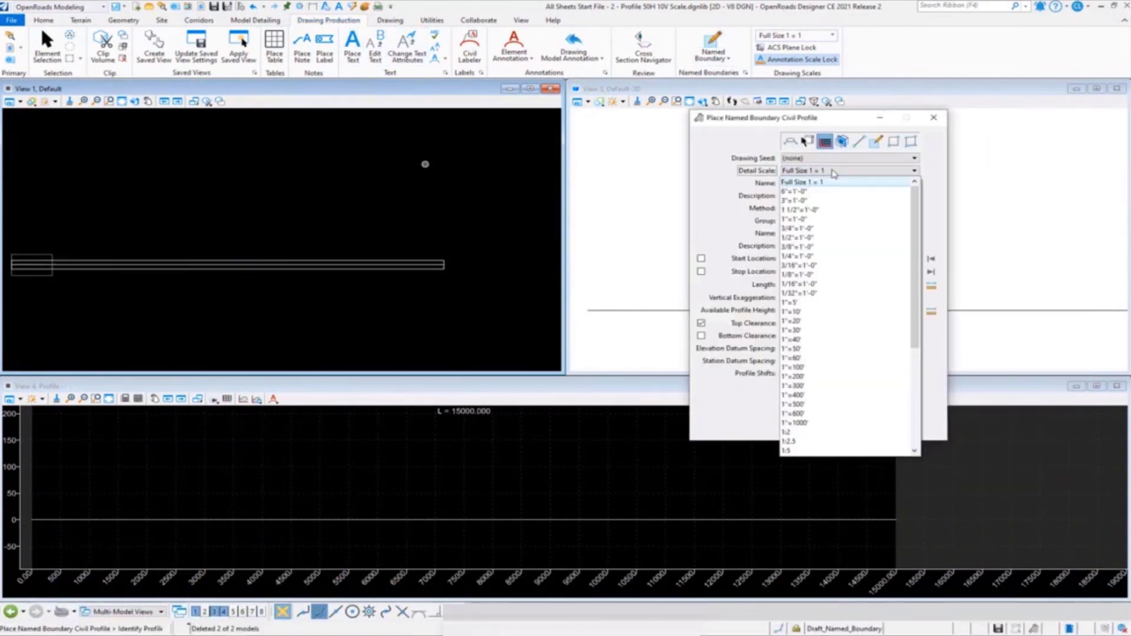
click(814, 349)
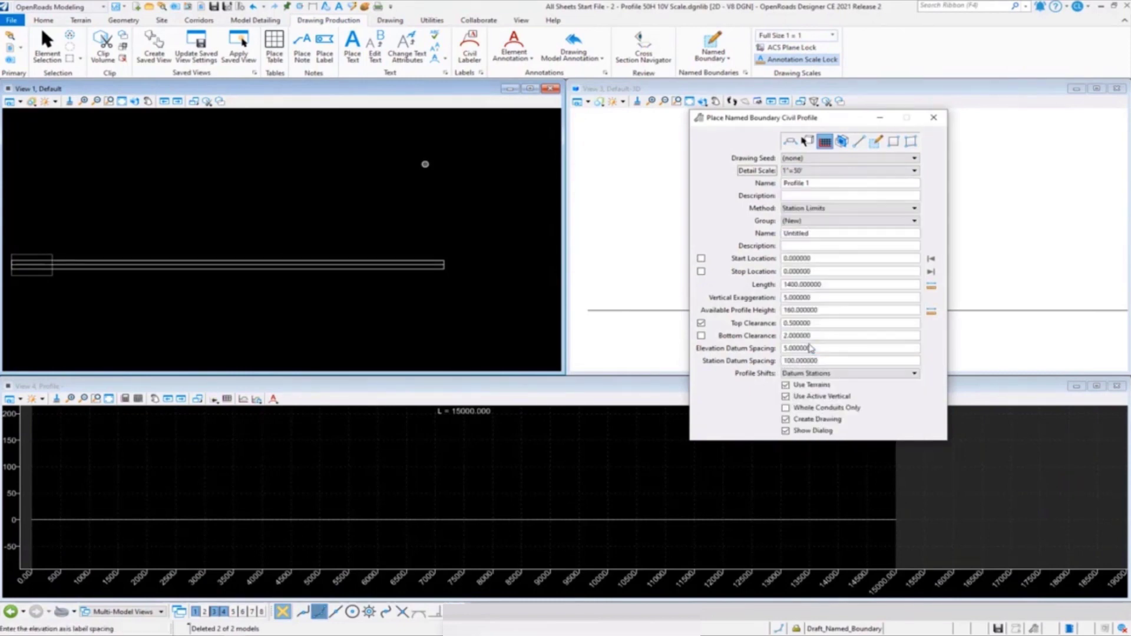
double_click(816, 298)
text(10)
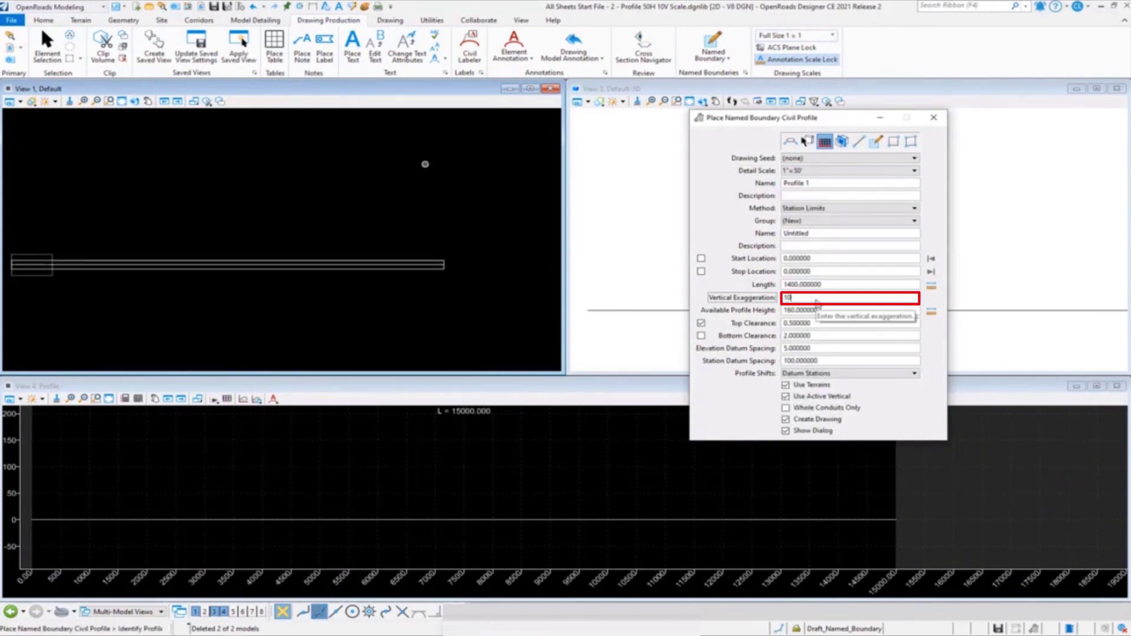
key(Tab)
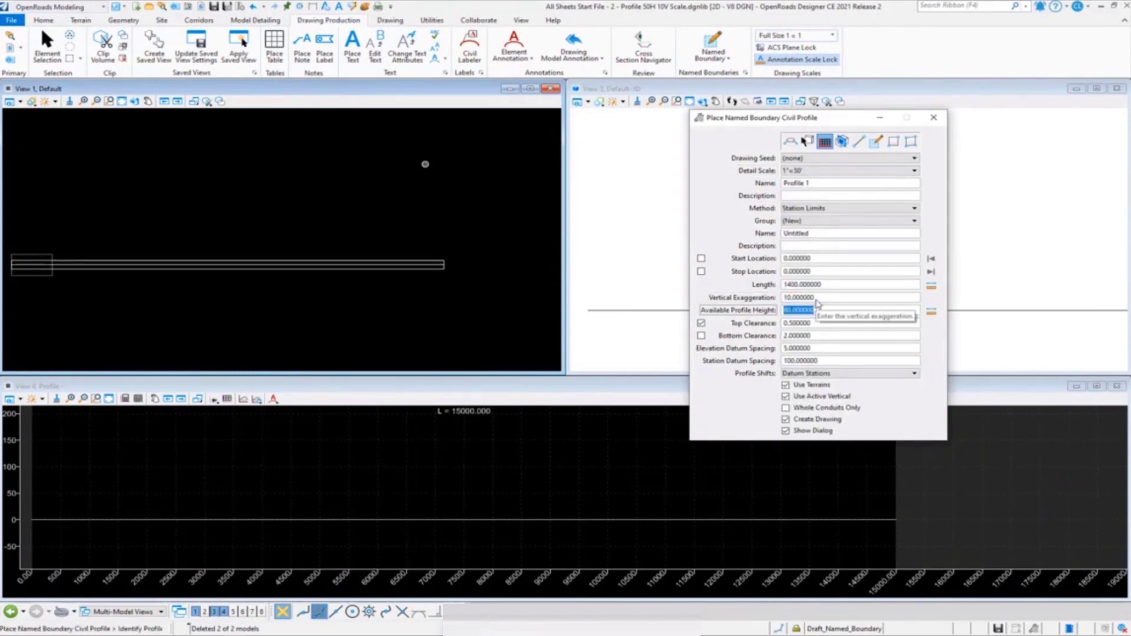
double_click(818, 349)
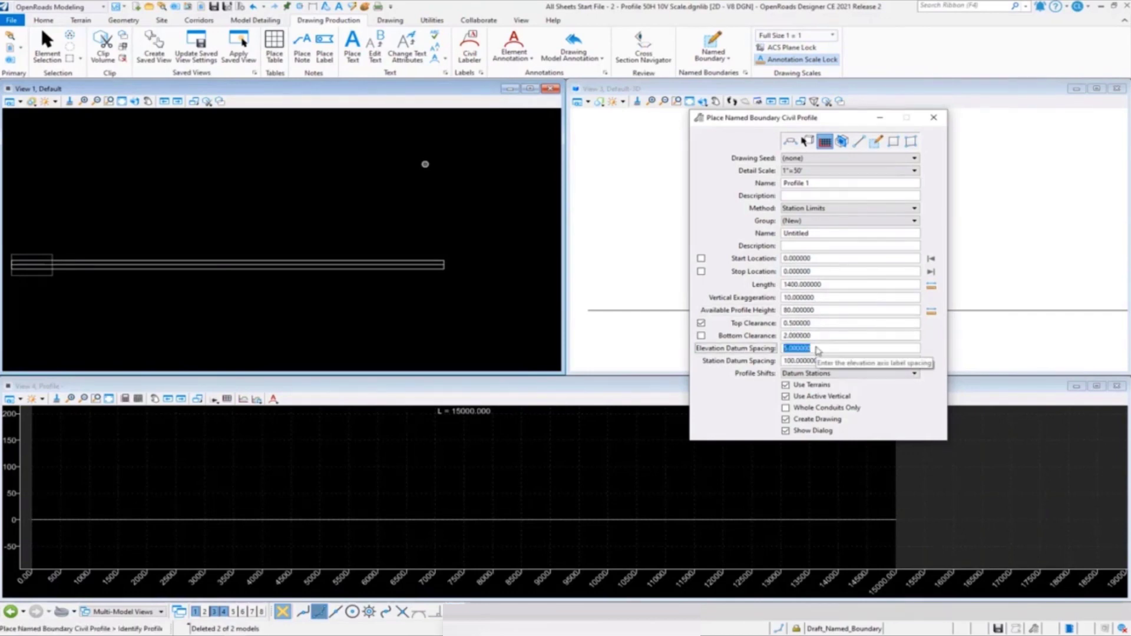
text(10)
key(Tab)
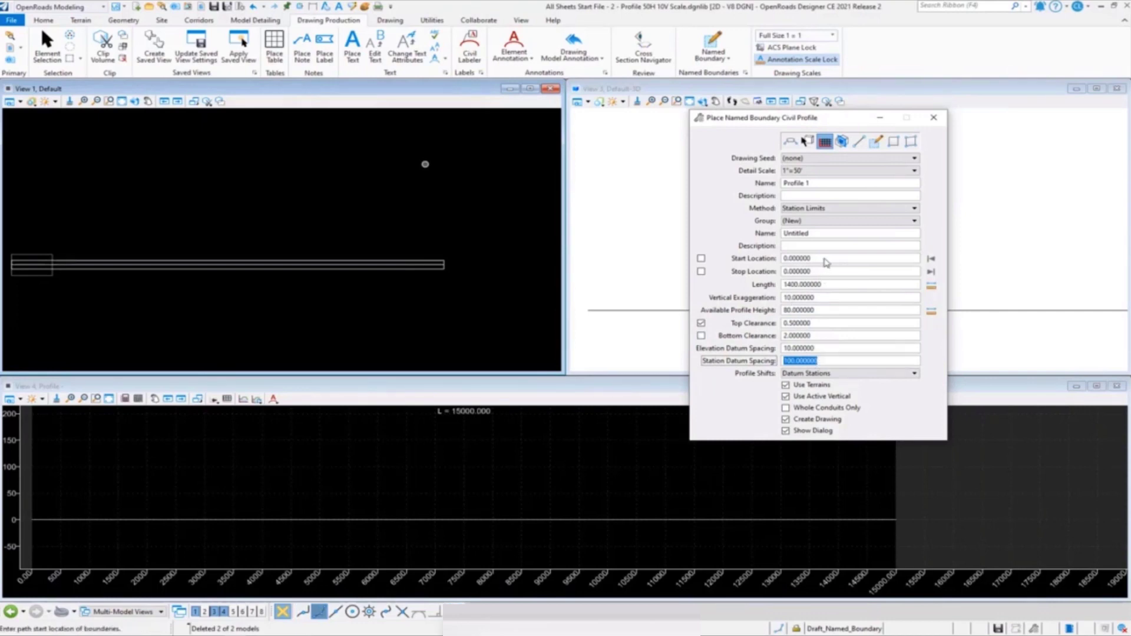
key(Tab)
Step: Identify the profile for the named boundary and lock the start location to the beginning of the path
click(606, 519)
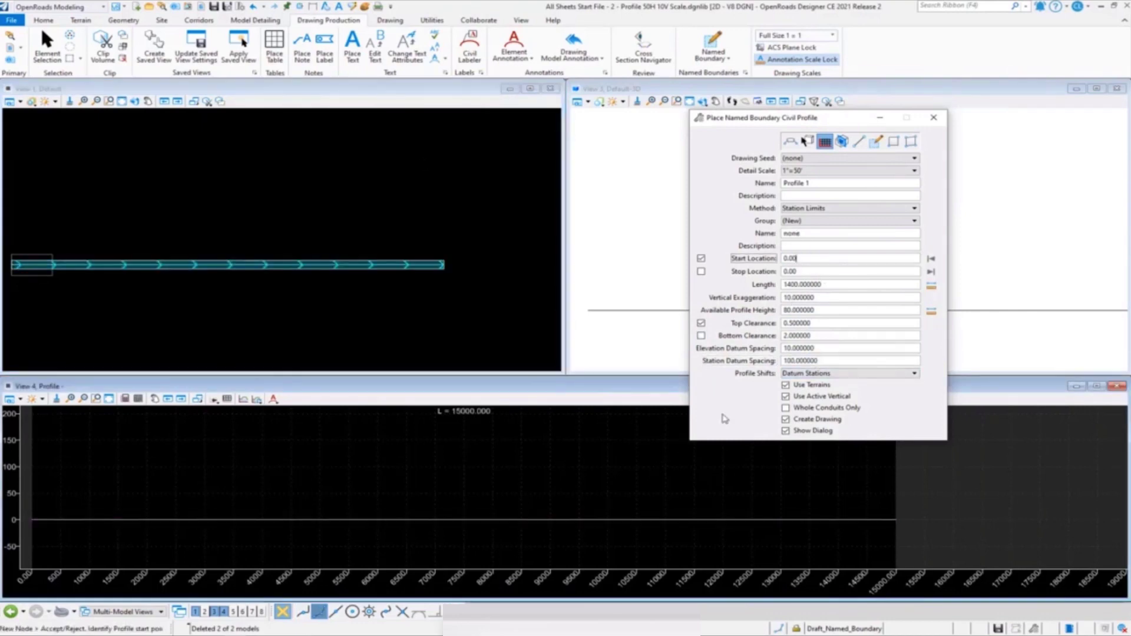
click(926, 259)
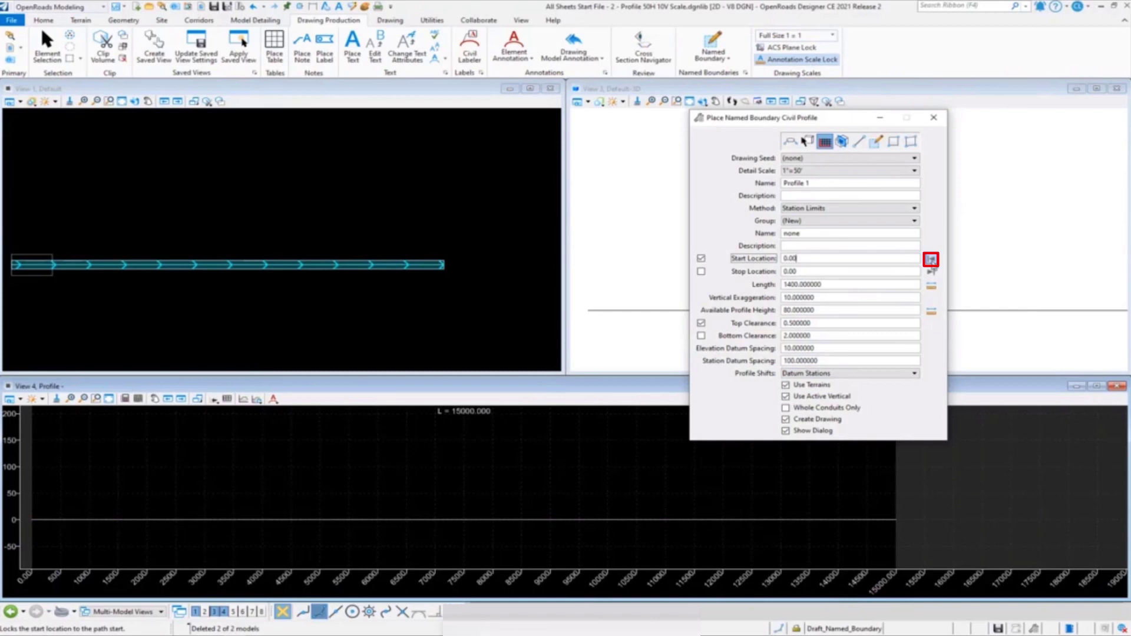
click(99, 472)
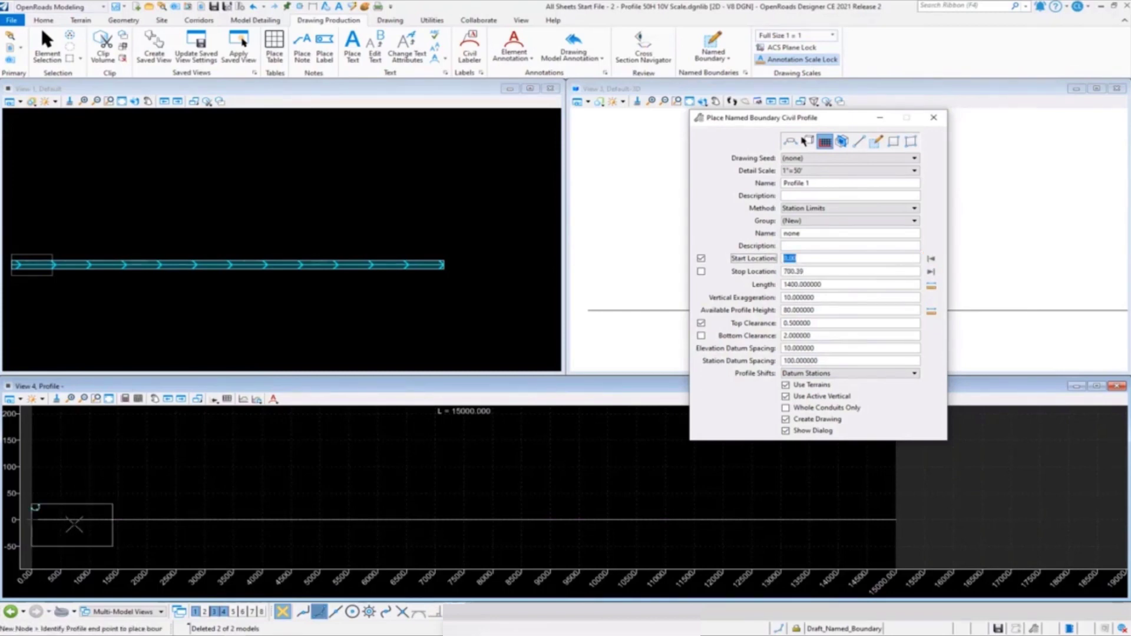
Step: Name the boundary group Profile 50H 5V and place a single boundary at the start of the profile
click(811, 237)
text(Profile 50H 5V)
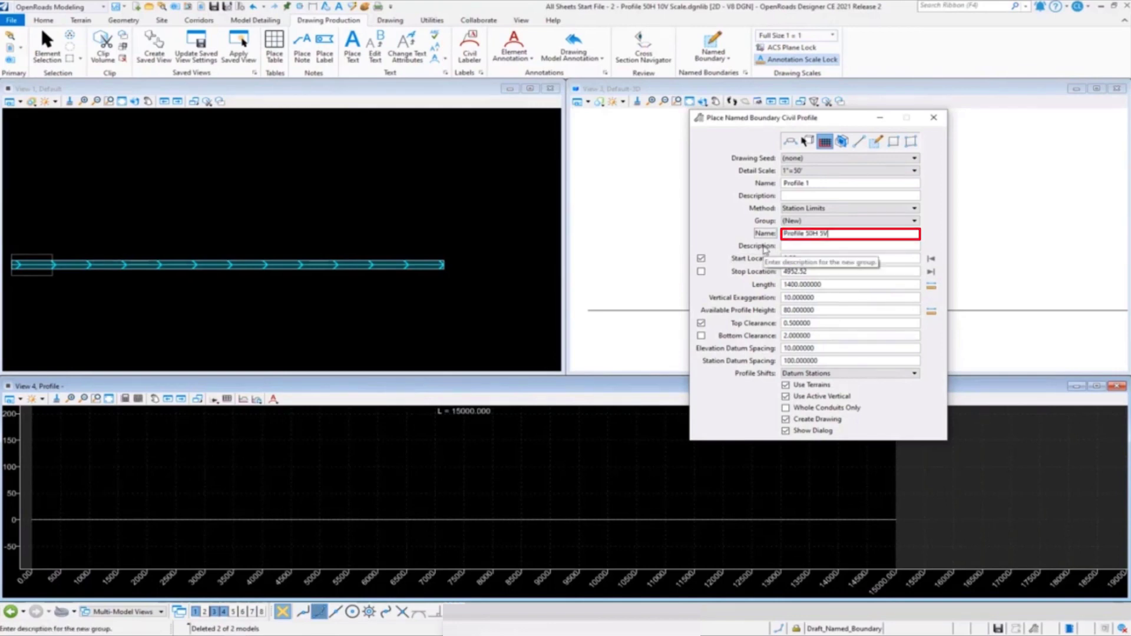
key(Tab)
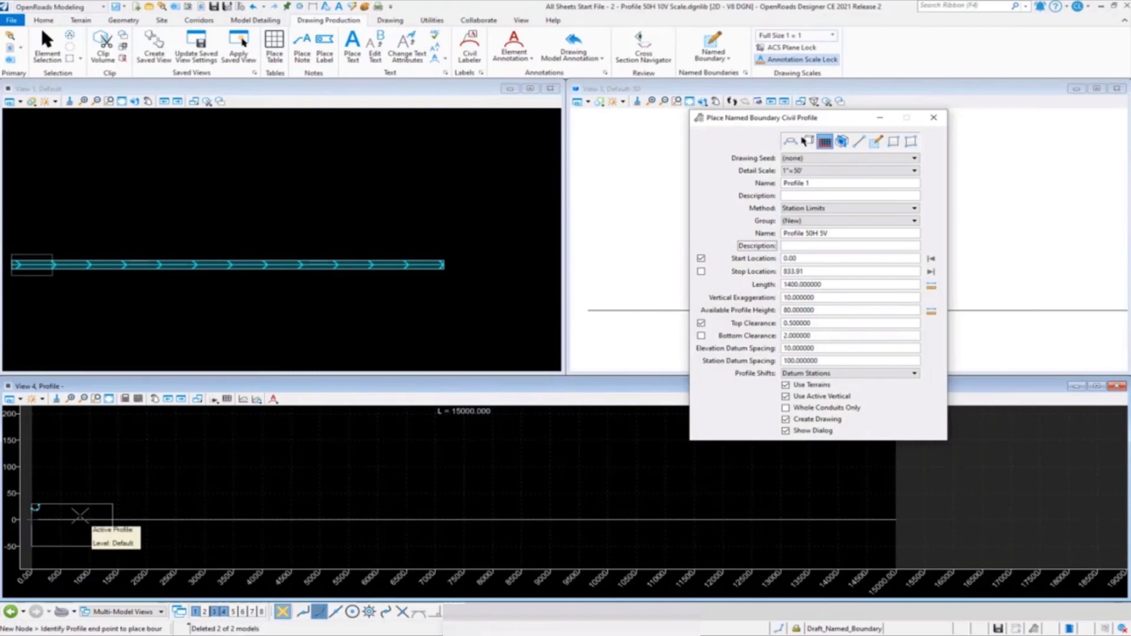
click(36, 508)
click(79, 517)
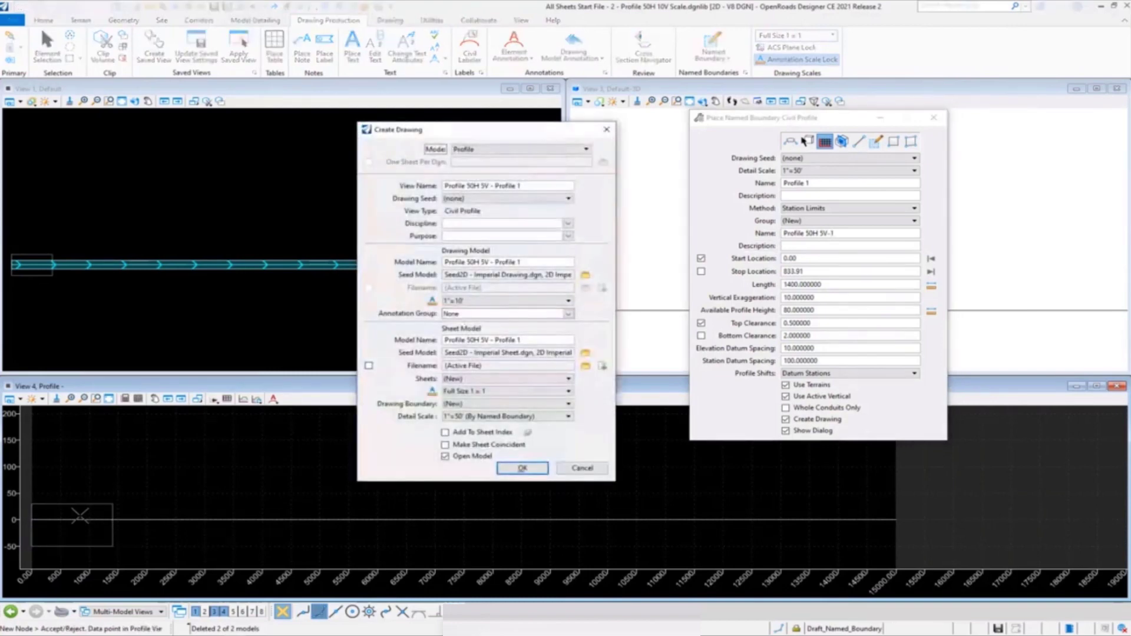
Step: Name the view, the drawing model and the sheet model of the new drawing Profile 50H 5V
click(535, 186)
key(ctrl+a)
text(Profile 50H 5V)
click(535, 264)
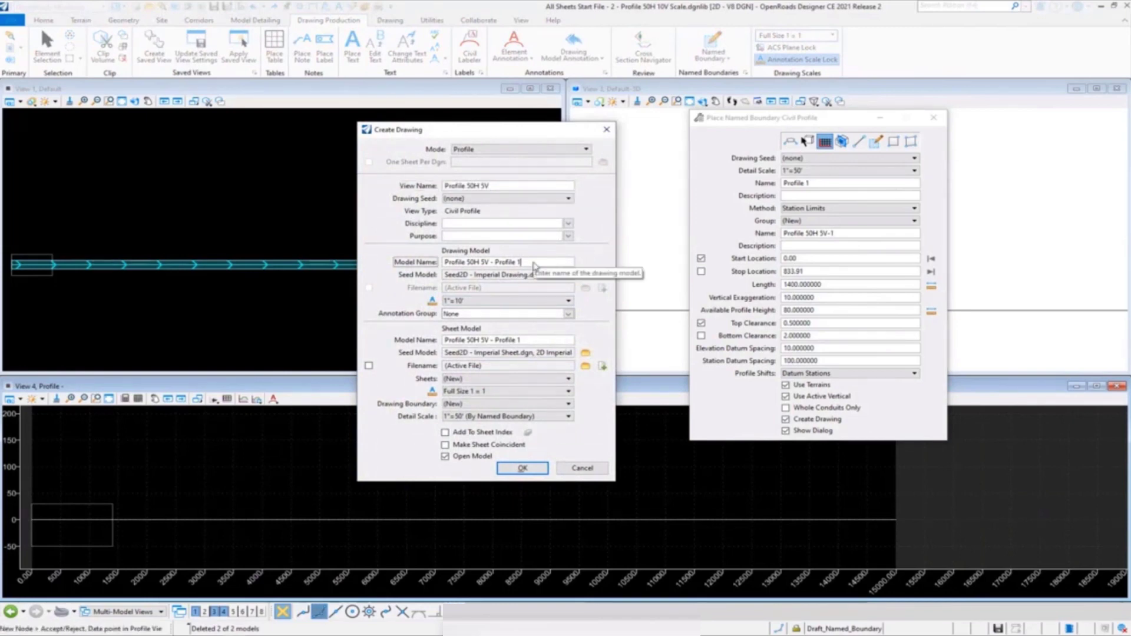
key(ctrl+a)
text(Profile 50H 5V)
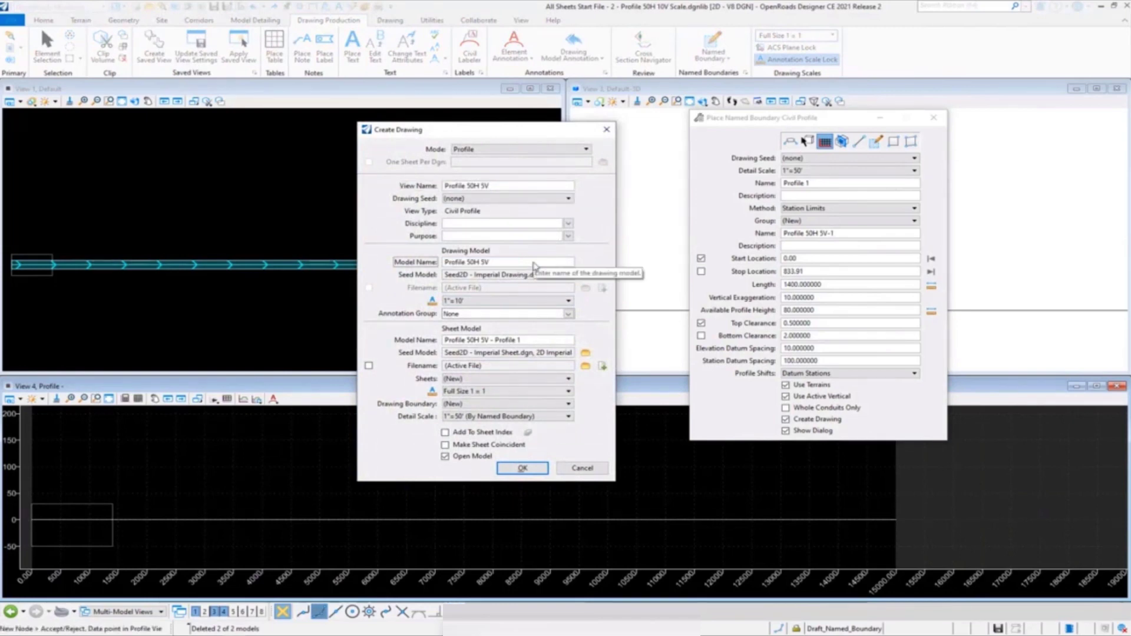
click(532, 340)
key(ctrl+a)
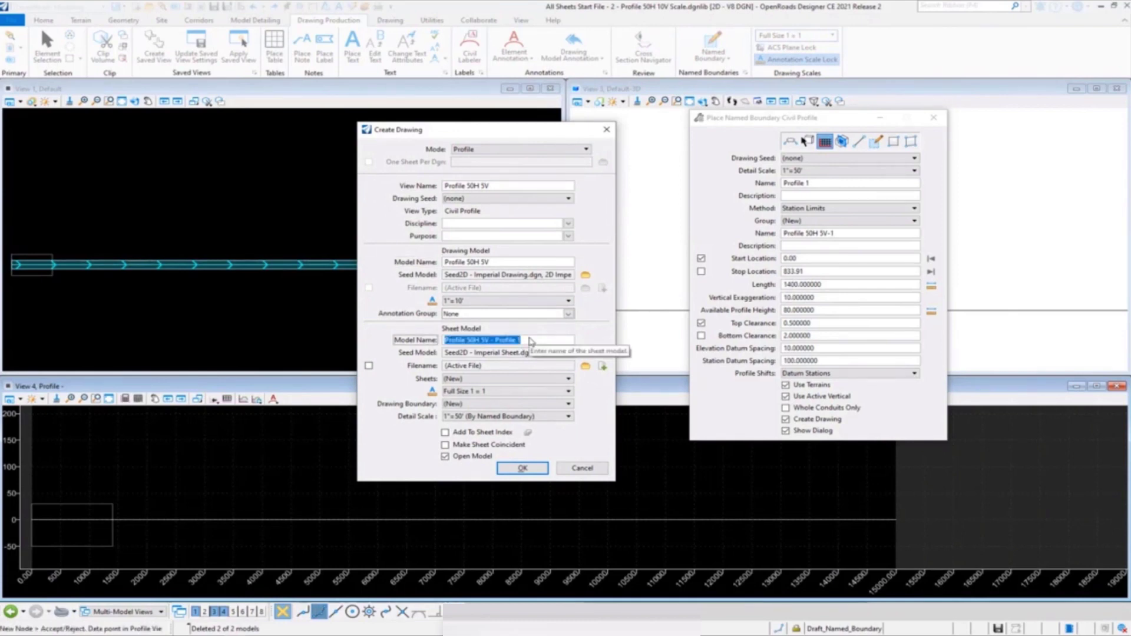
text(Profile 50H 5V)
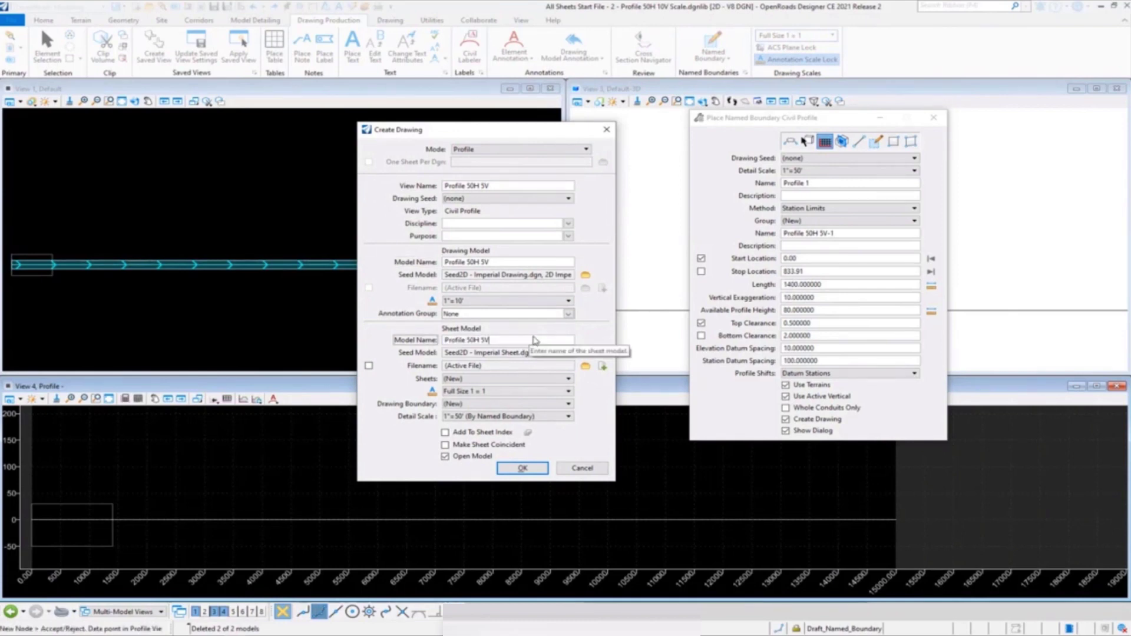
Step: Set the sheet model's detail scale and the drawing model's annotation scale to 1"=50'
click(505, 418)
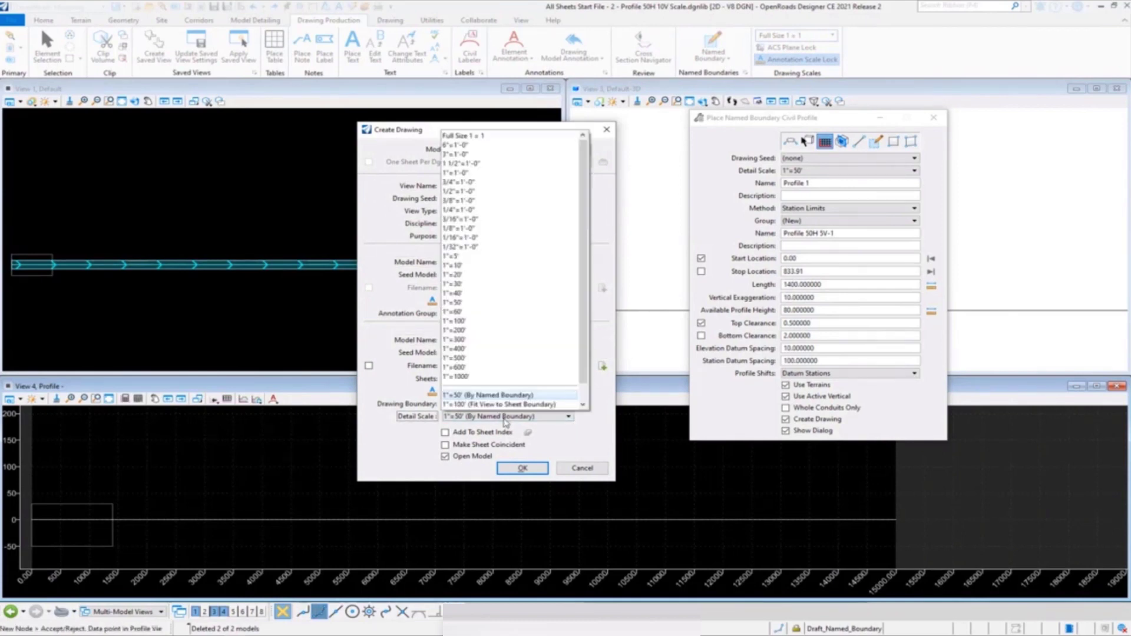
click(471, 303)
click(472, 304)
click(468, 389)
Step: Assign the Profile Grid annotation group from the Road profile drawing group to the drawing model
click(569, 314)
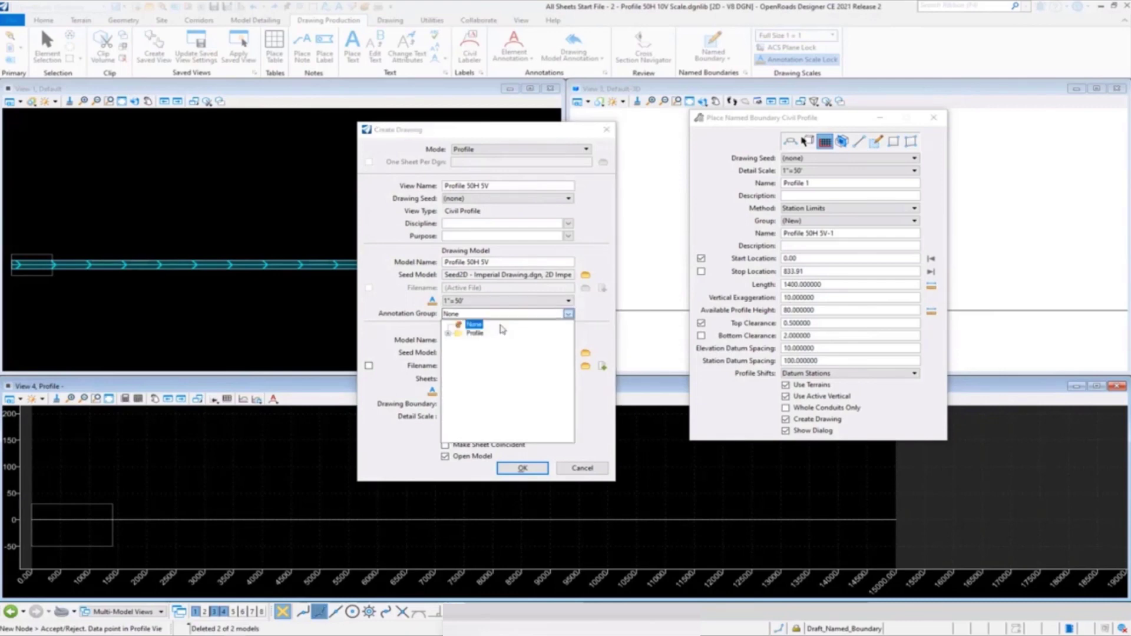
click(448, 333)
click(460, 342)
click(470, 352)
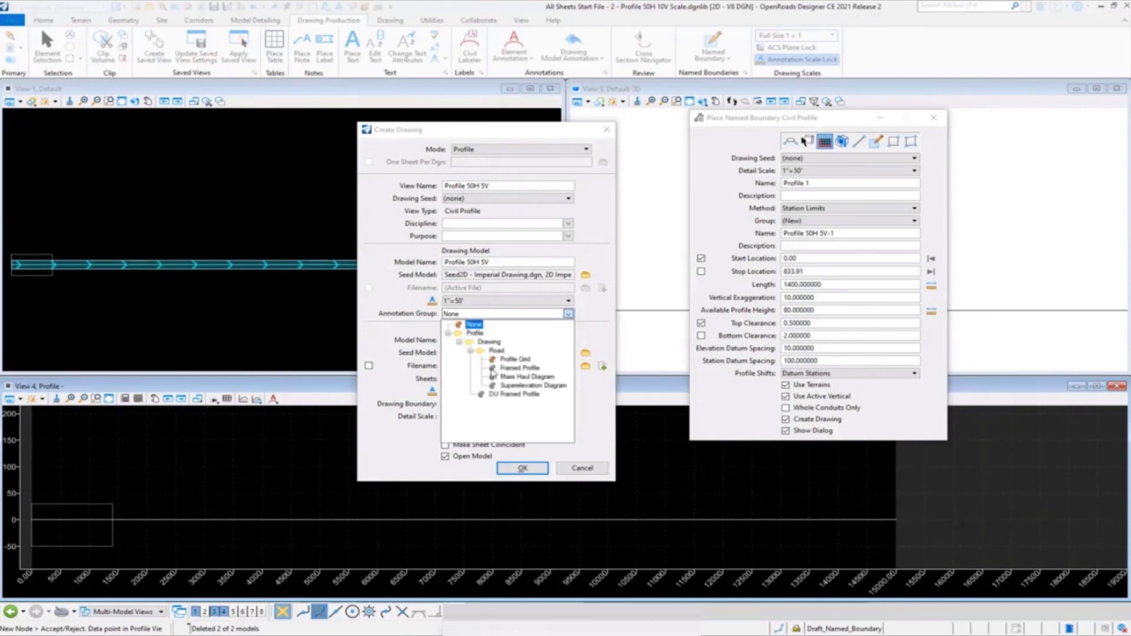
click(511, 360)
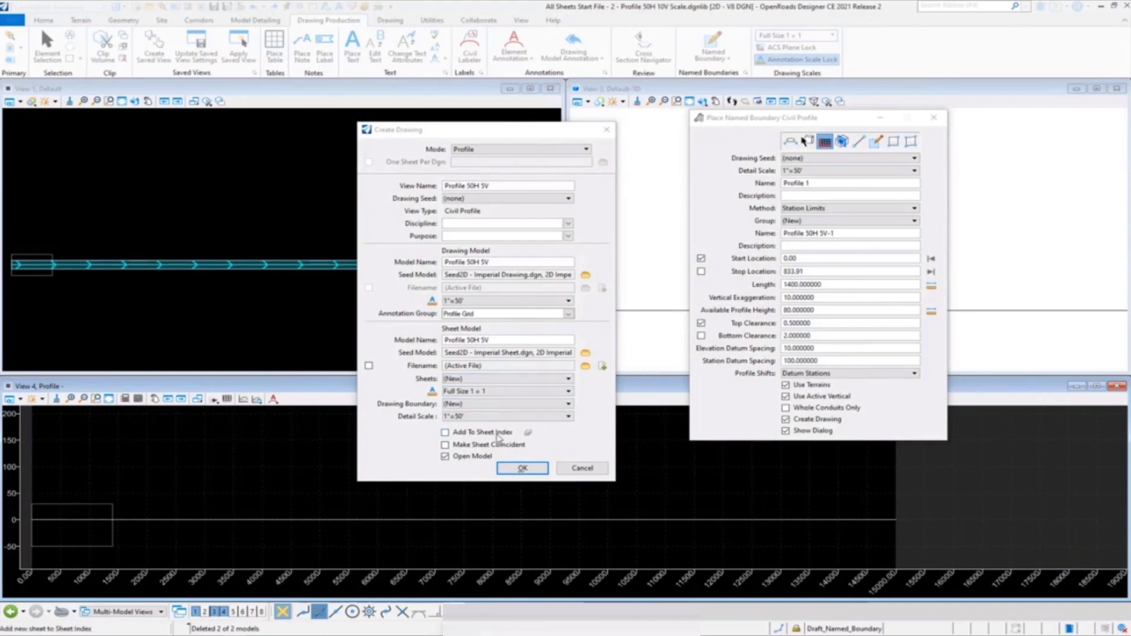
Step: Set the discipline to Civil and the purpose to Elevation View, and create the drawing and sheet models
click(568, 224)
click(482, 255)
click(568, 235)
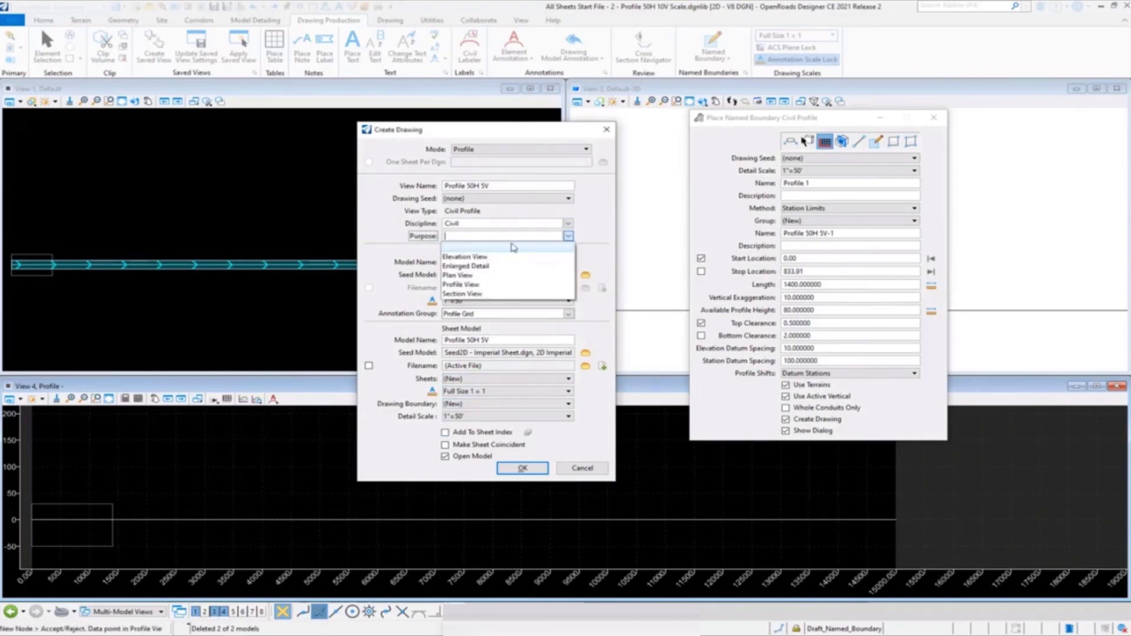
click(484, 258)
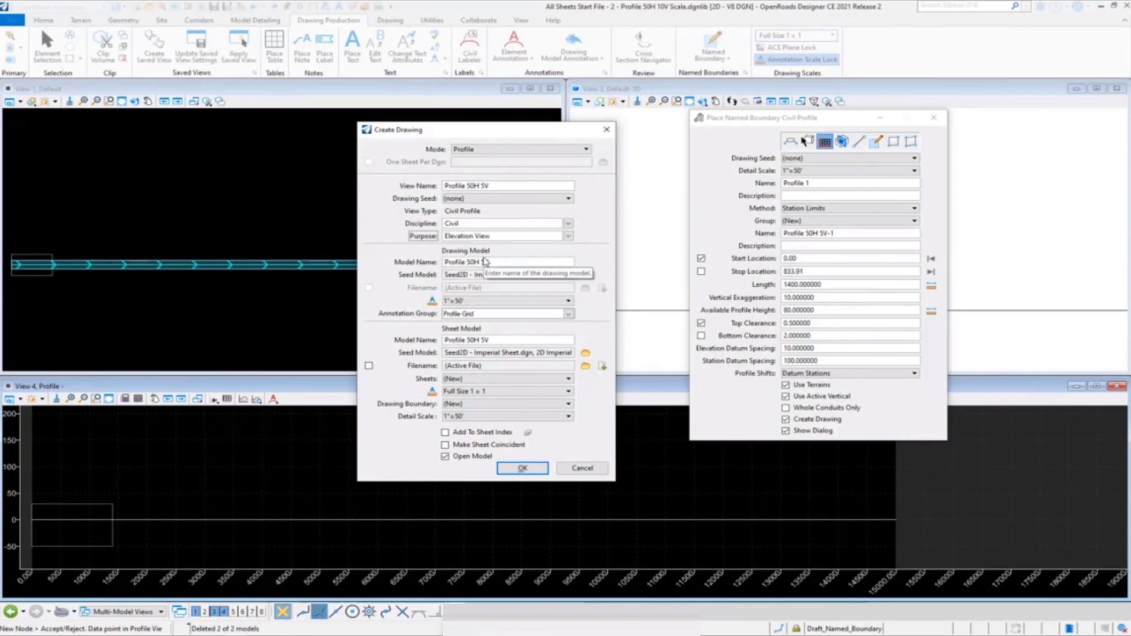
click(524, 469)
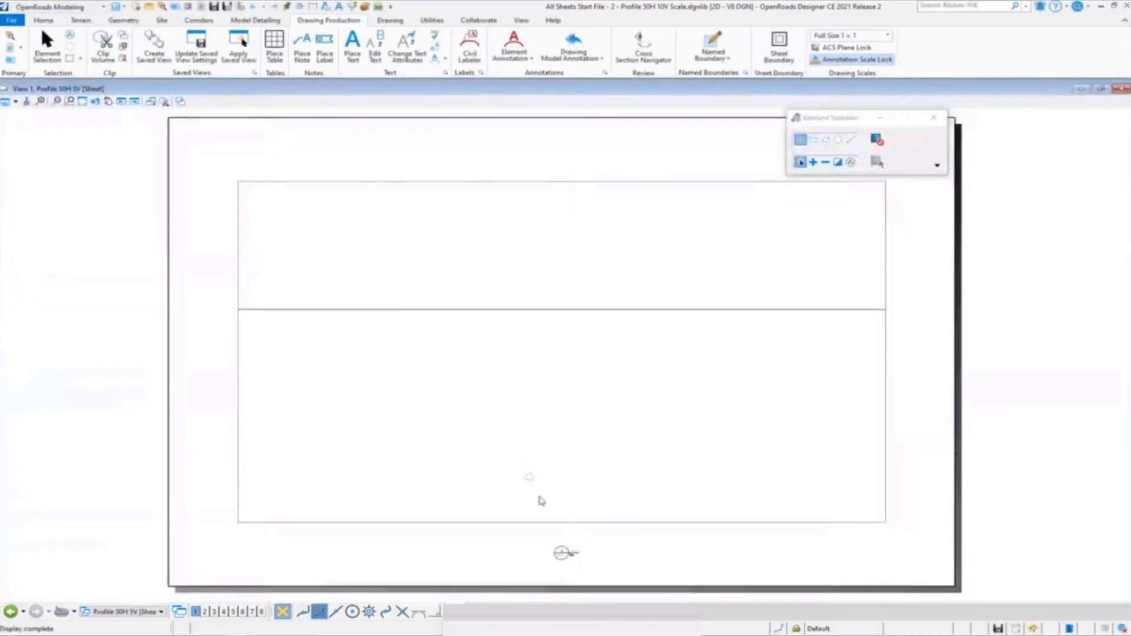
Step: Move the drawing title marker off the sheet and place the ANSI D - Profile border cell at the sheet's lower-left corner
click(563, 553)
drag(563, 553, 139, 352)
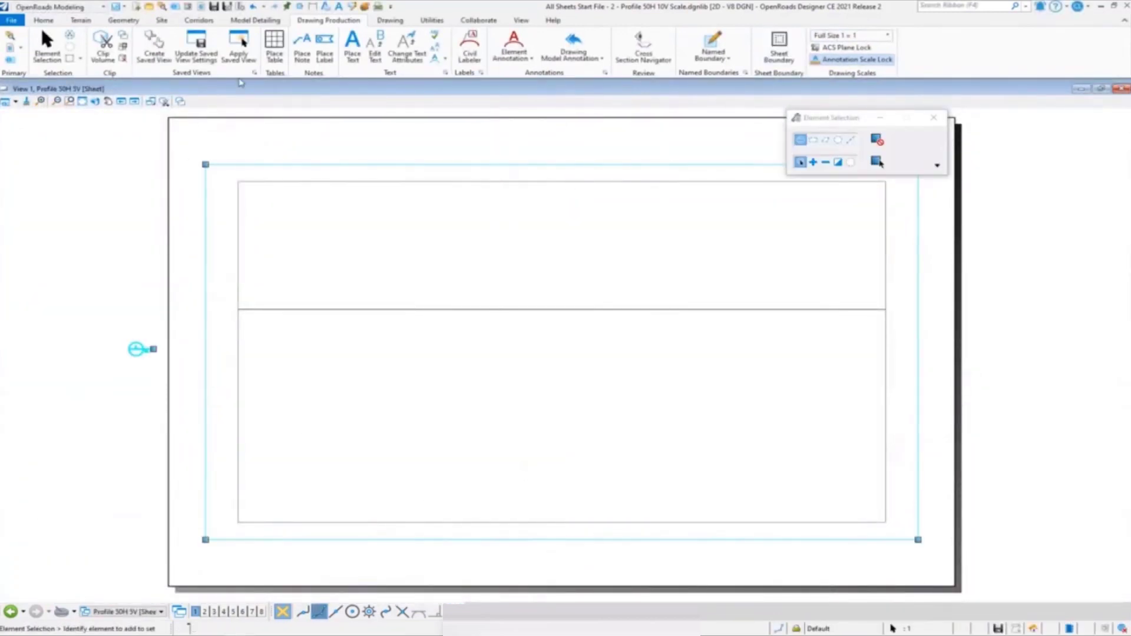
click(389, 21)
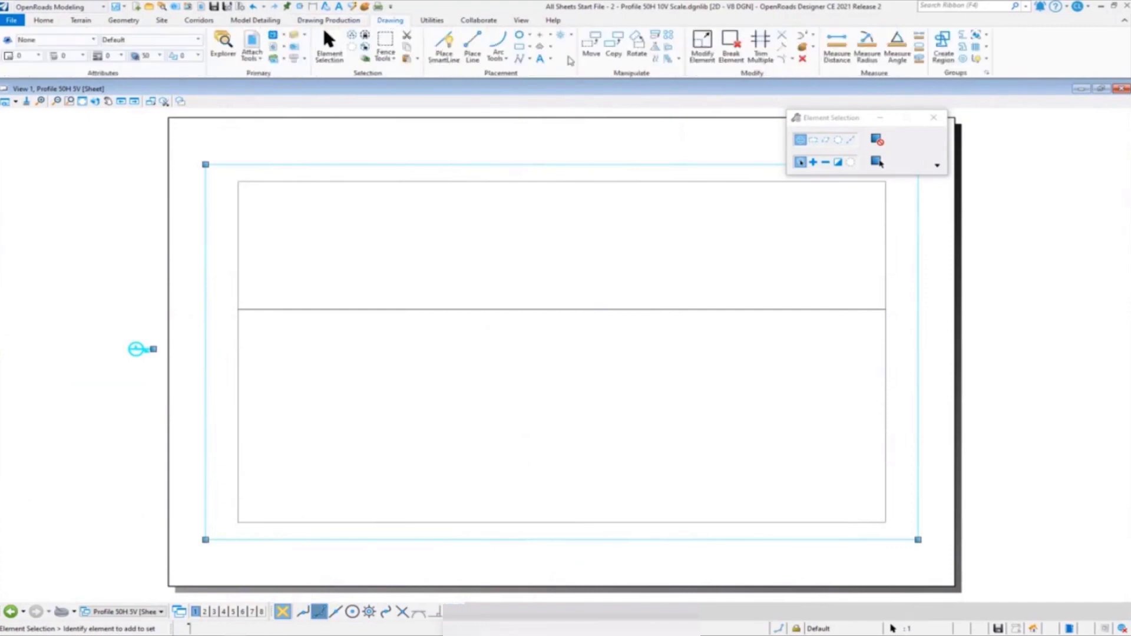
click(560, 35)
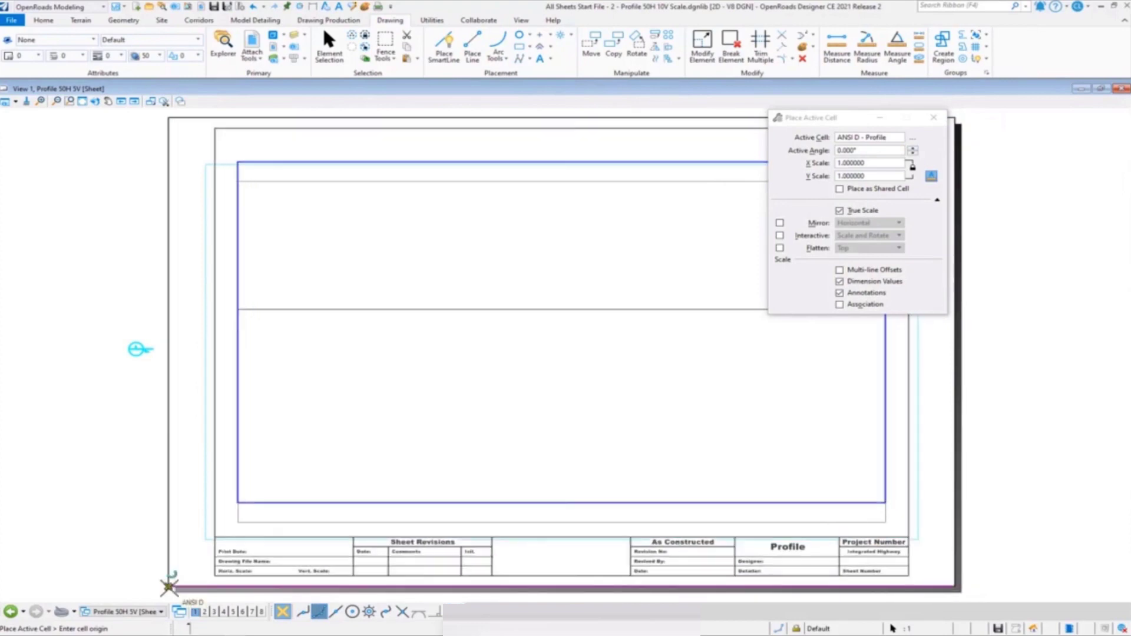
click(253, 552)
key(Escape)
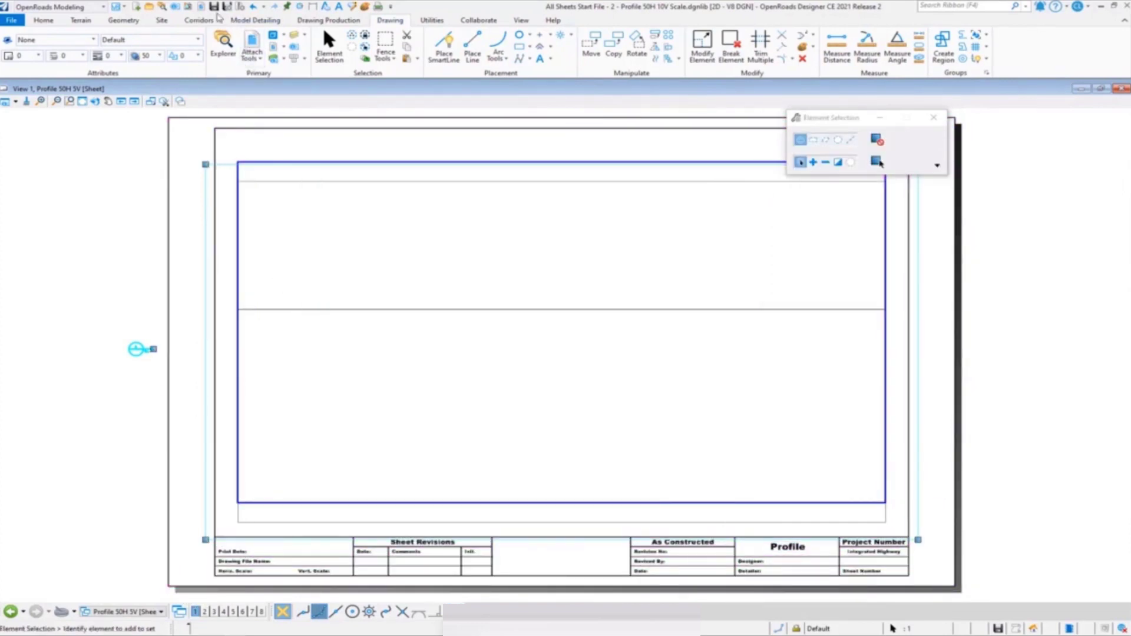
Step: Move the Profile 50H 5V reference together with its boundary so its upper-left corner meets the border's blue profile frame
click(201, 7)
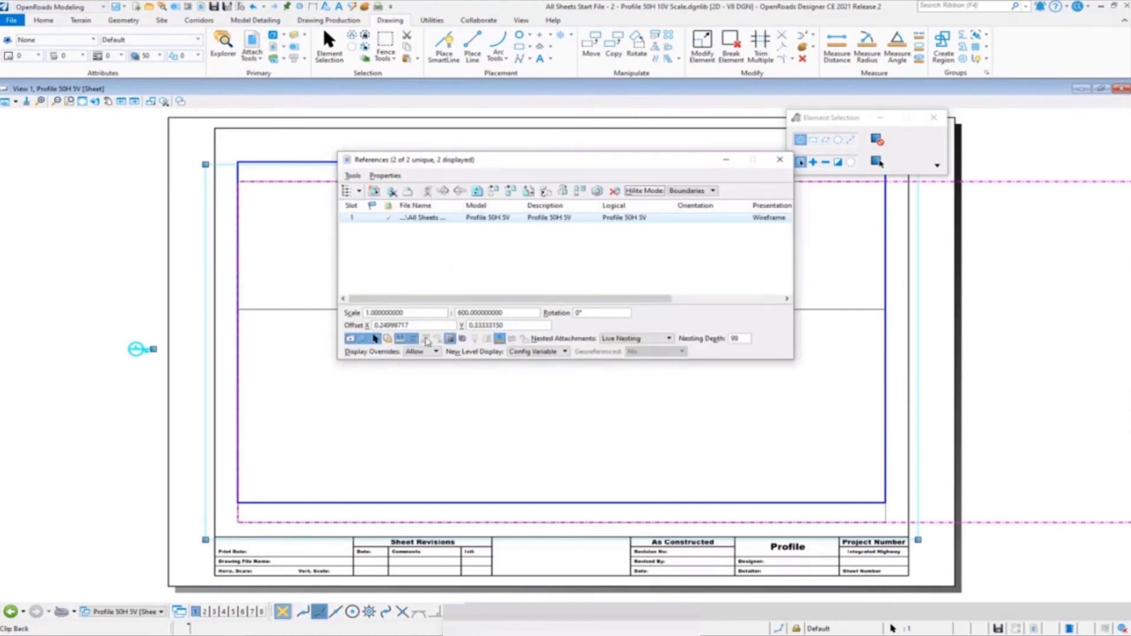
click(494, 191)
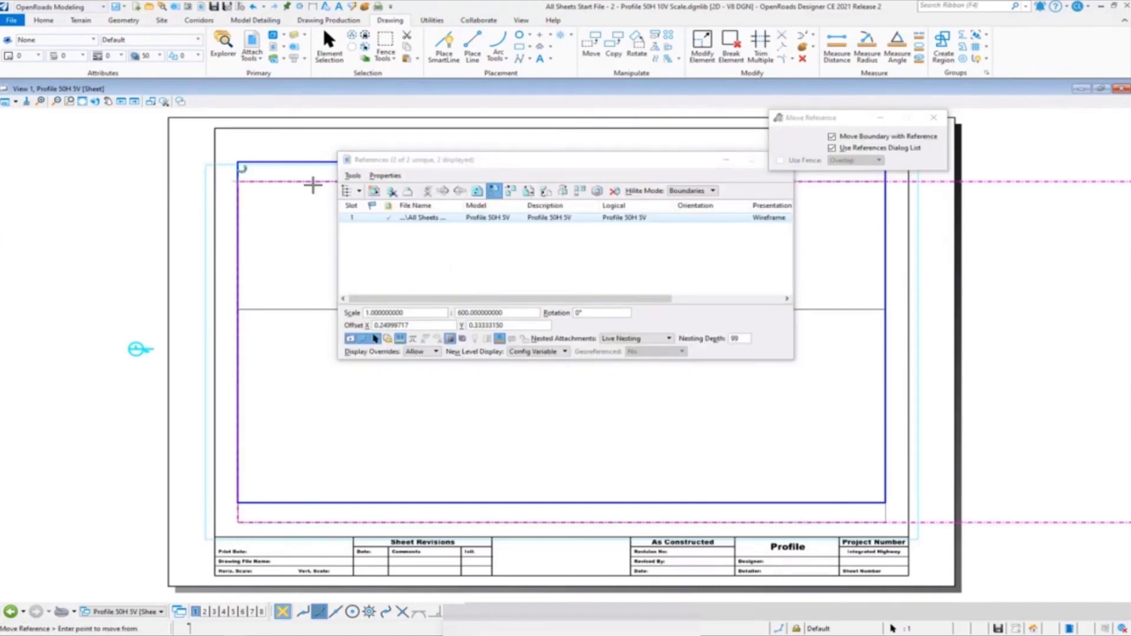
click(241, 174)
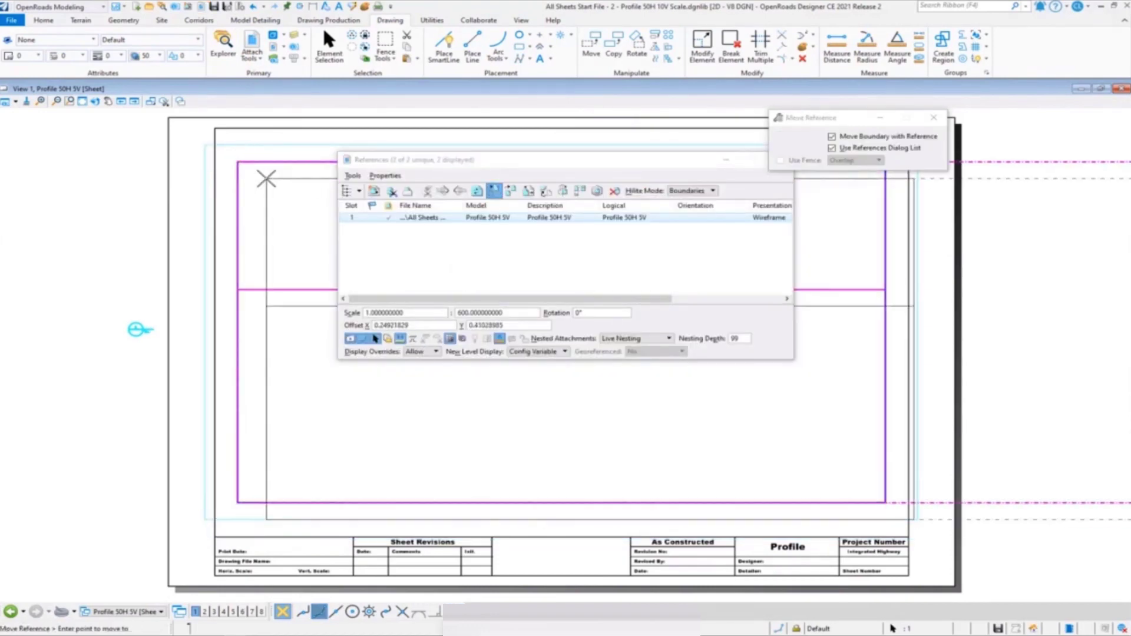
key(Escape)
click(780, 160)
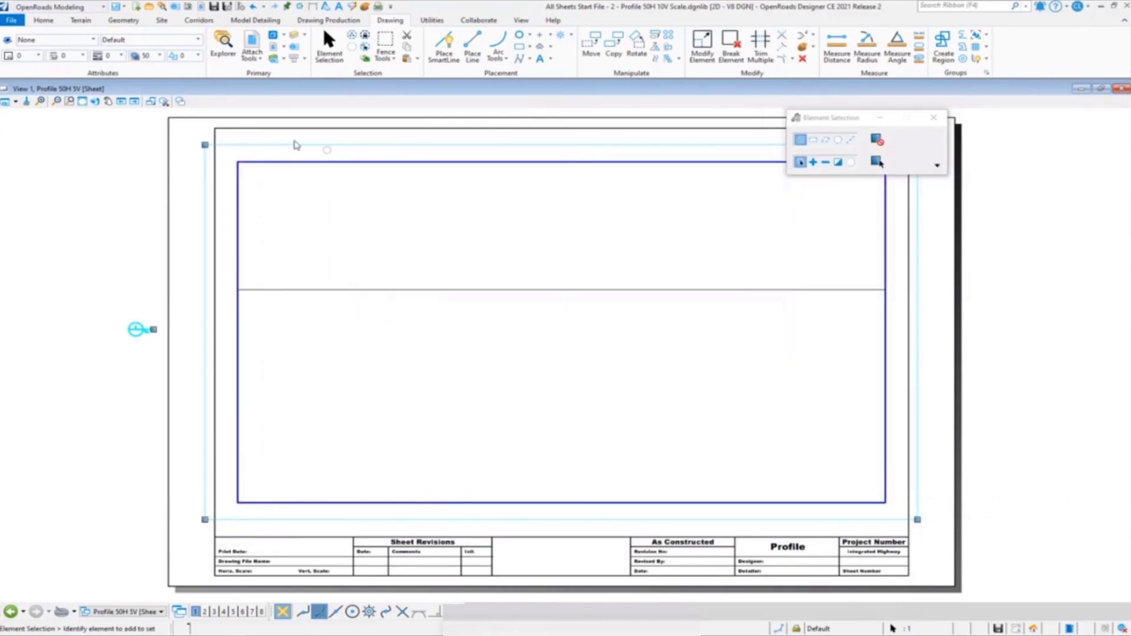
Step: Resize the drawing boundary by its corners to match the blue profile frame and deselect it
click(236, 161)
drag(917, 519, 885, 503)
click(866, 522)
Step: Return to the Multi-Model Views group, save the settings and compress the design file
click(148, 615)
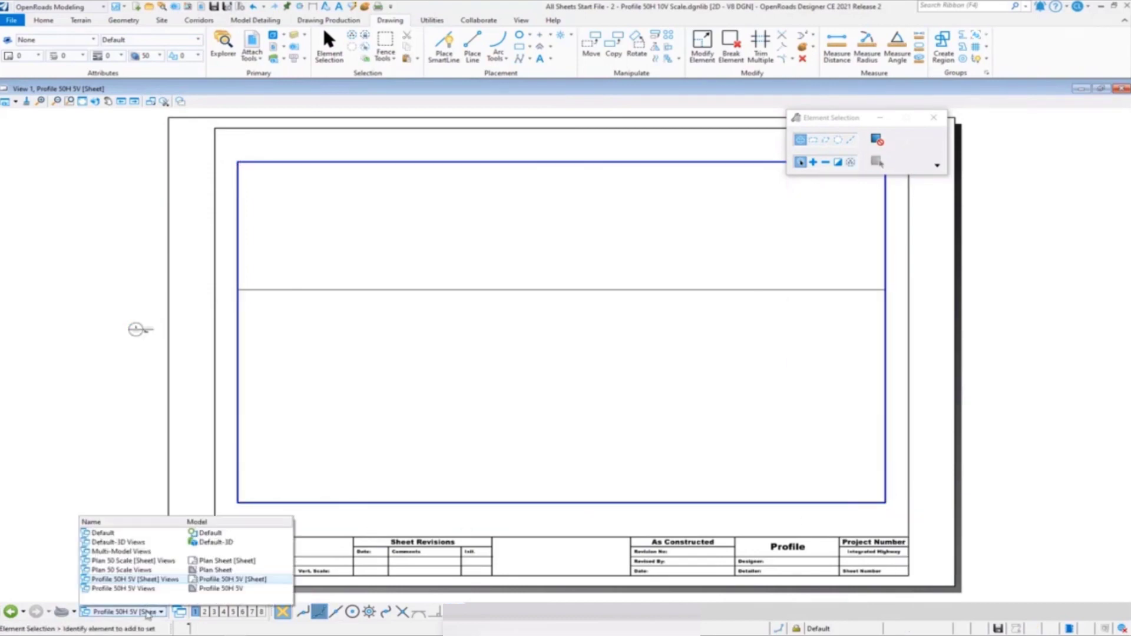
click(159, 552)
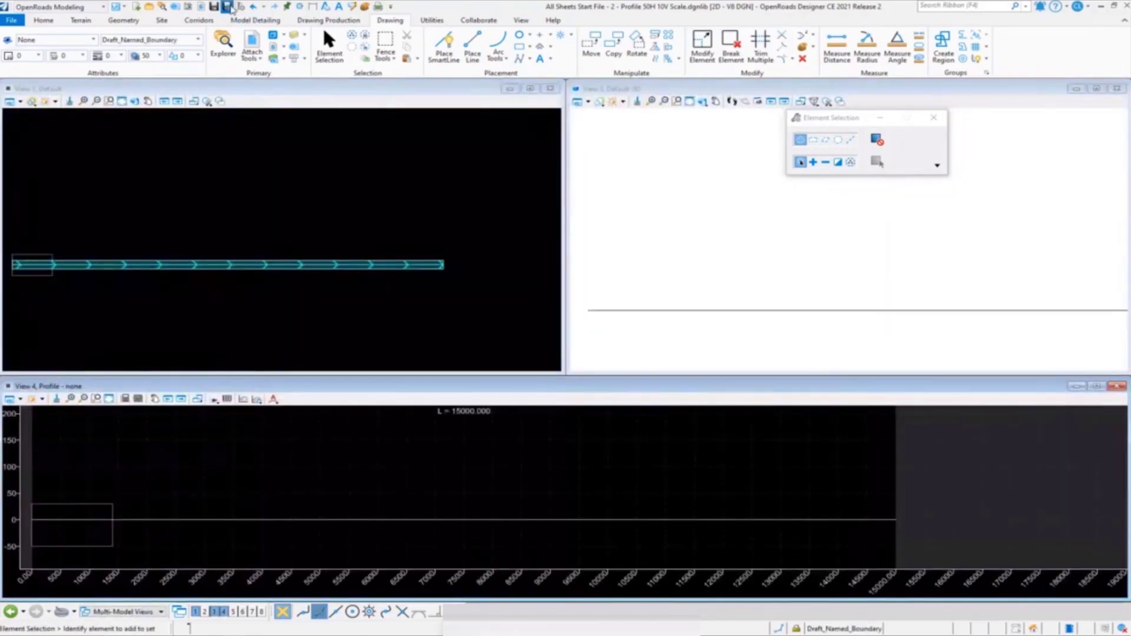
click(241, 9)
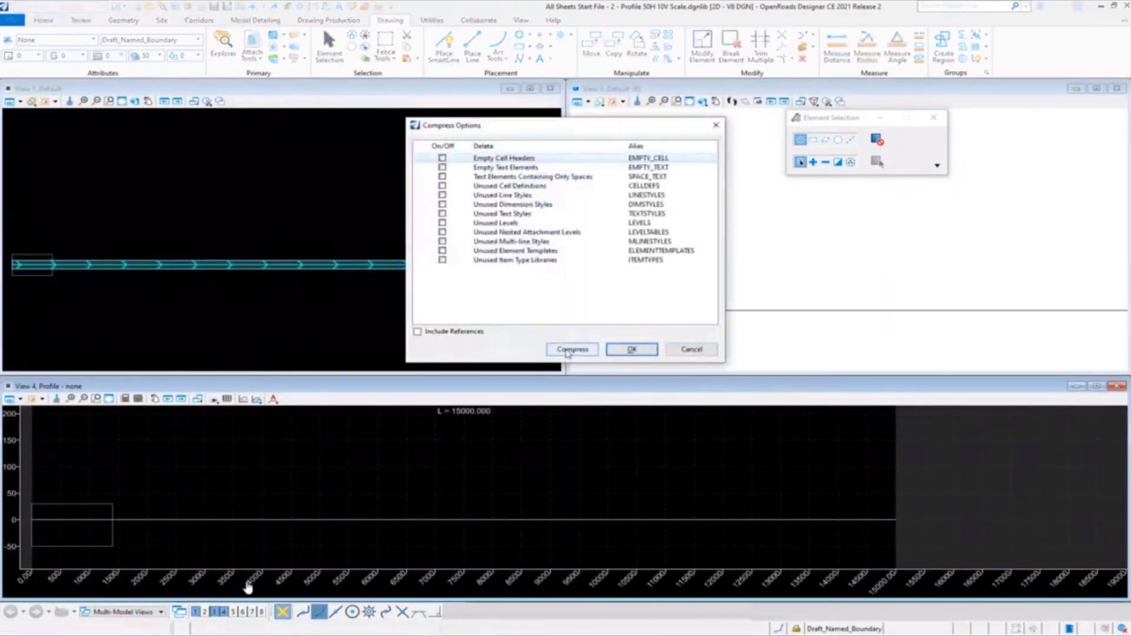
key(Return)
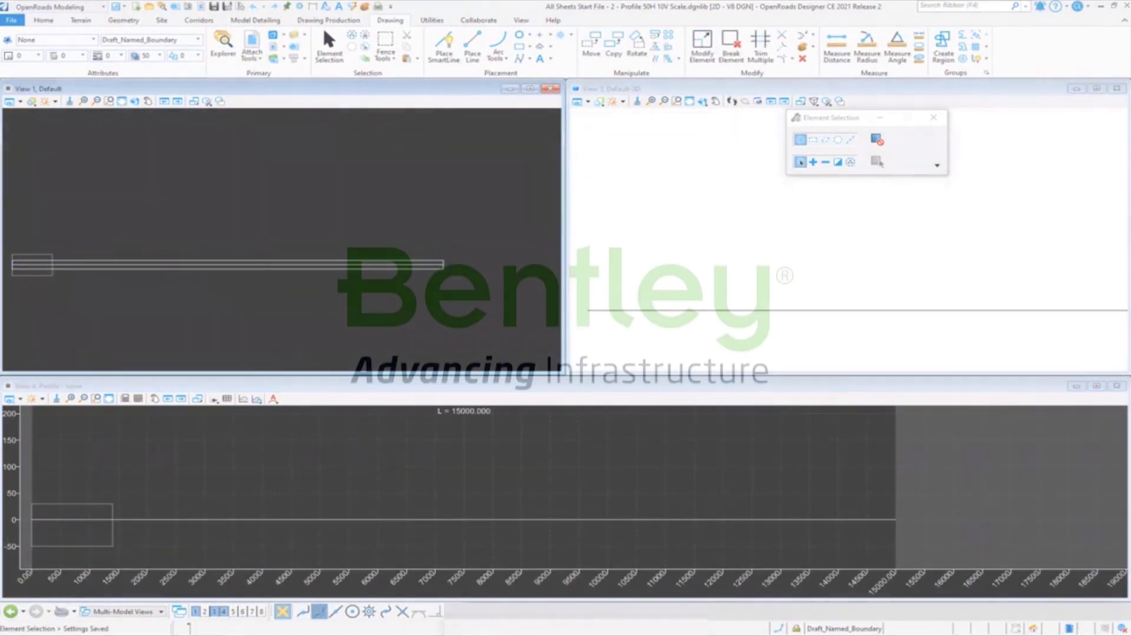